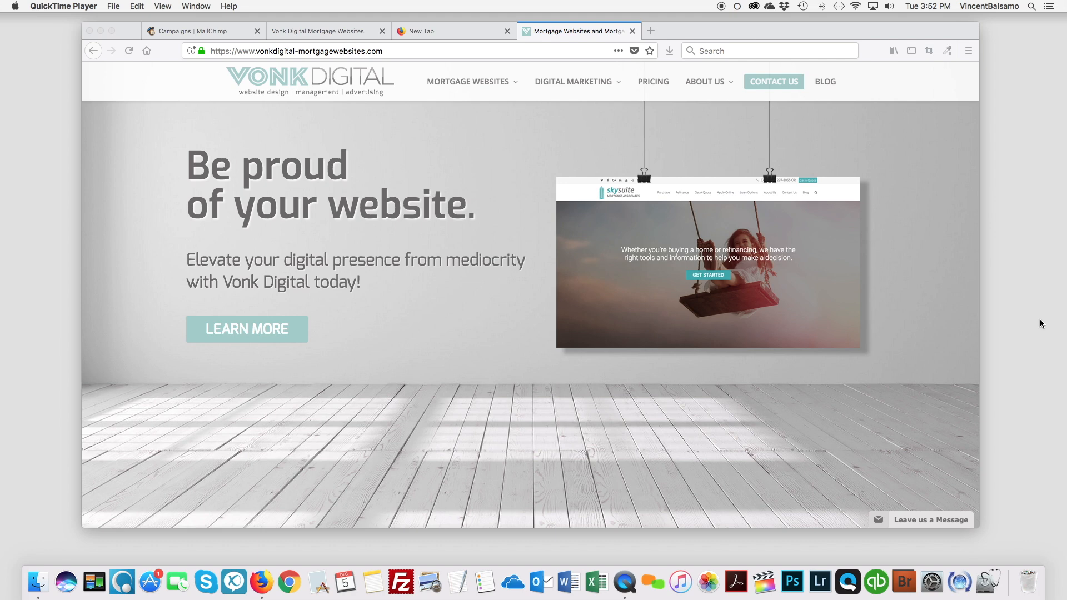
In MailChimp, create a new automated email campaign of the Share blog updates type.
click(193, 32)
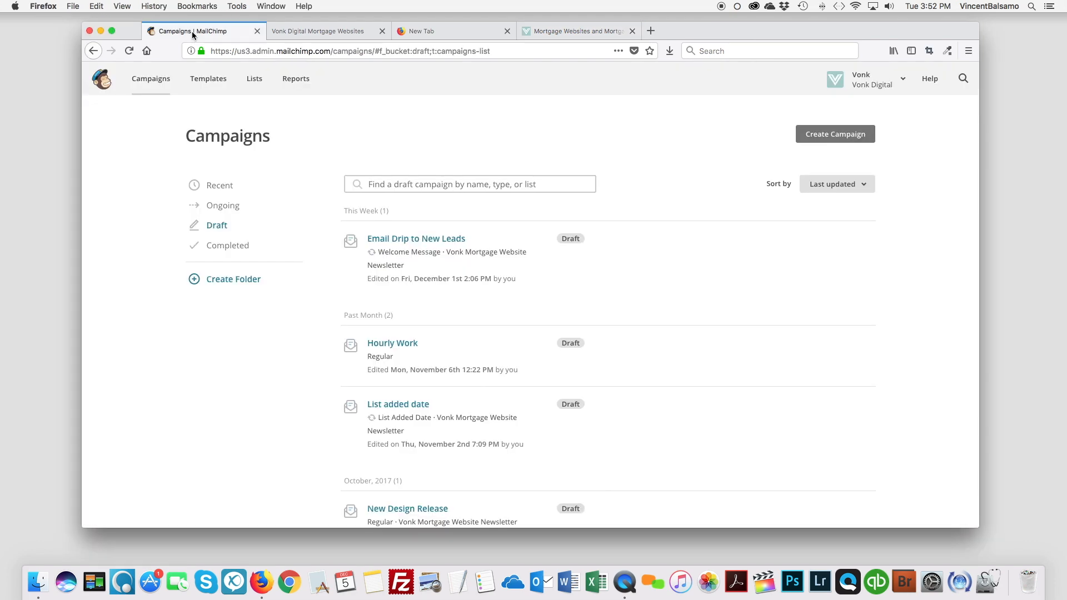
click(832, 140)
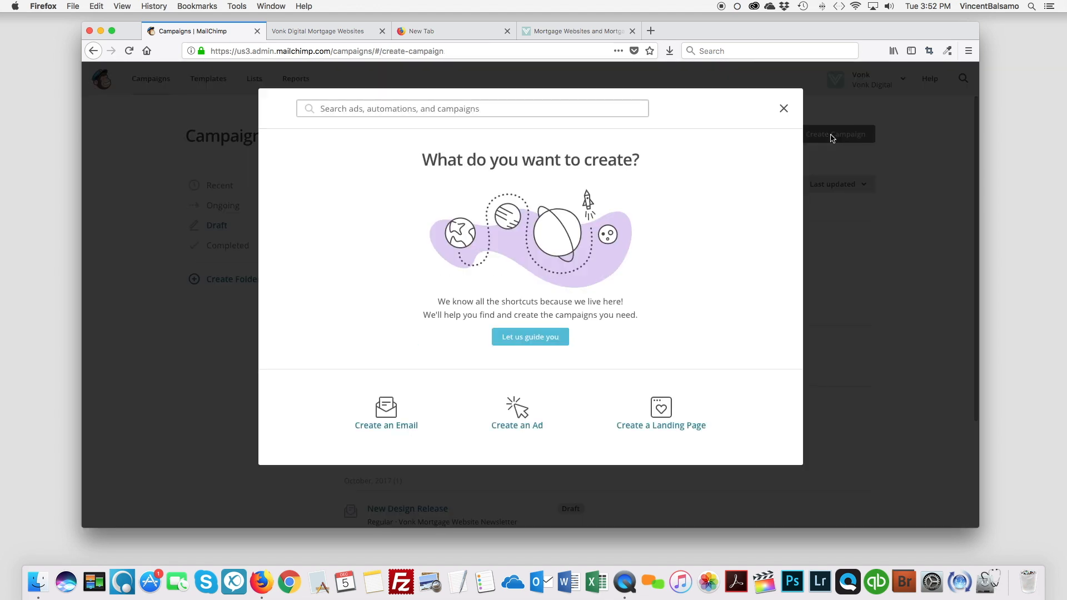
click(390, 424)
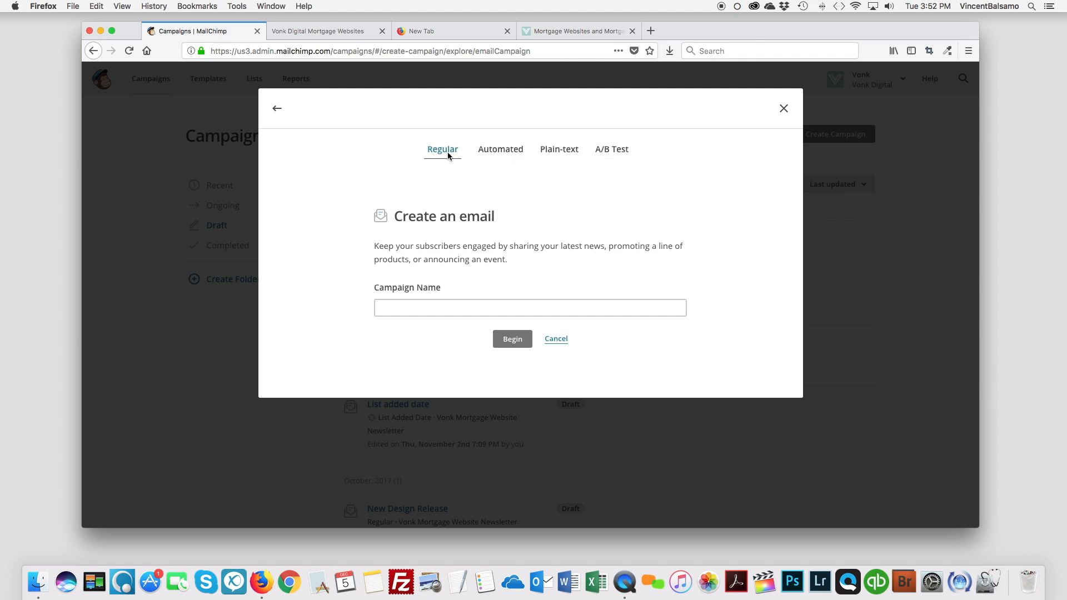
click(507, 151)
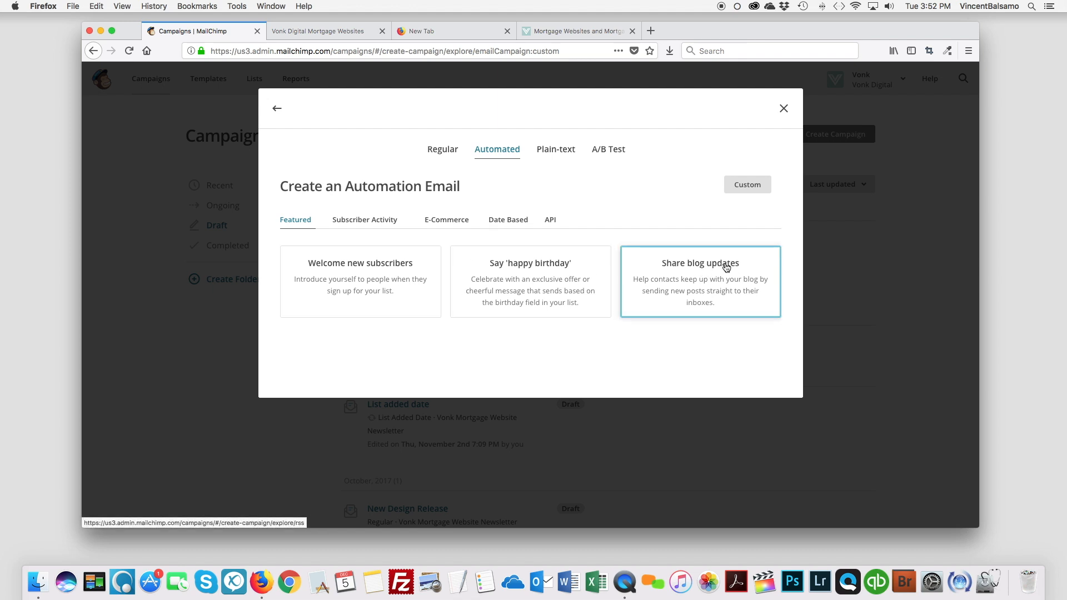
click(707, 266)
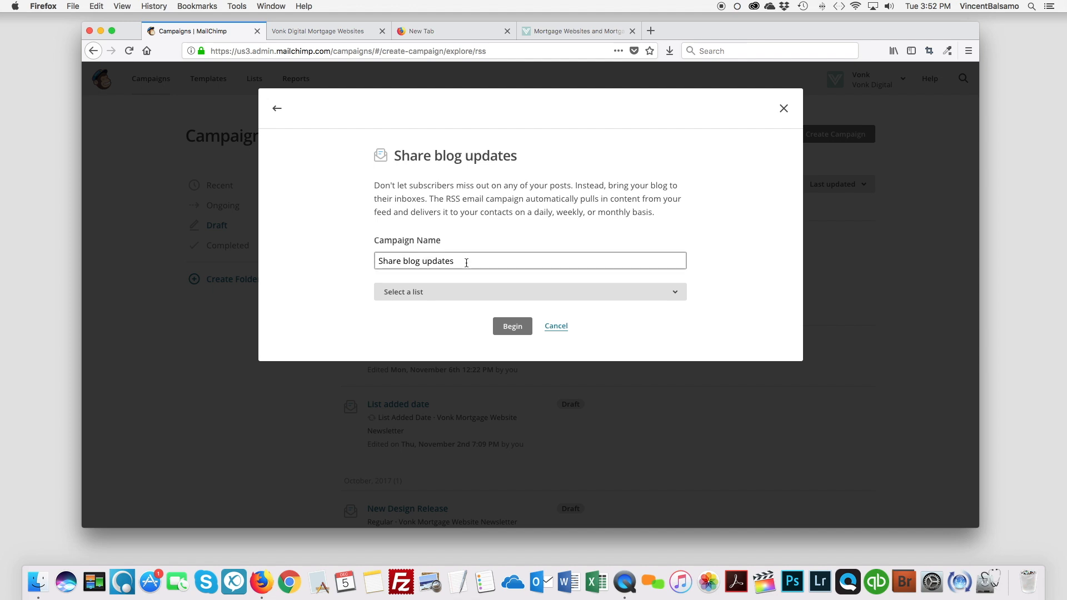
Assign RSS EMAIL LIST to the Share blog updates campaign and begin building it.
click(448, 294)
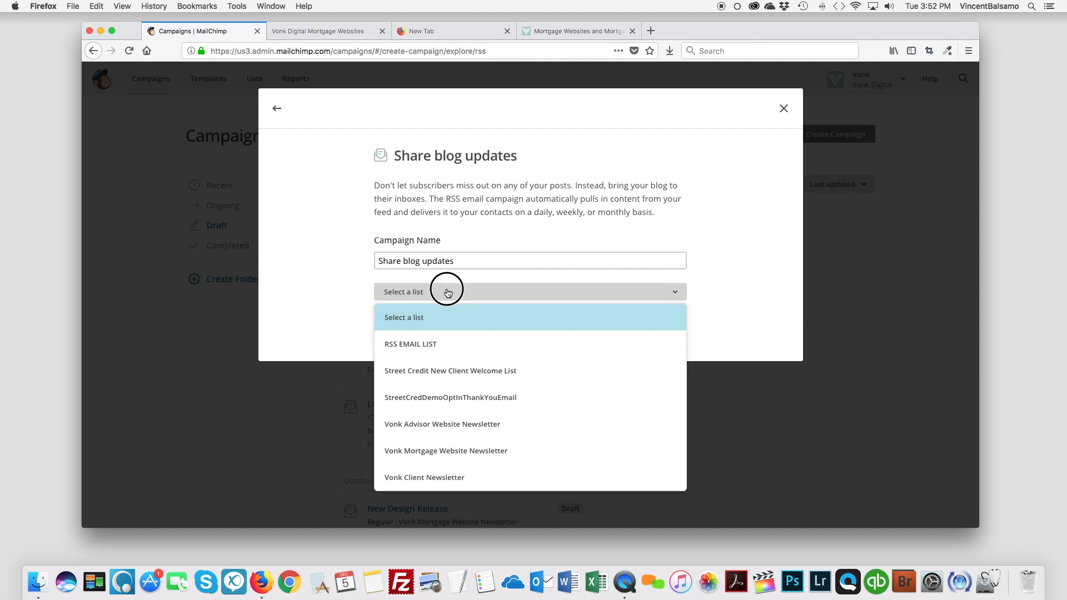
click(416, 345)
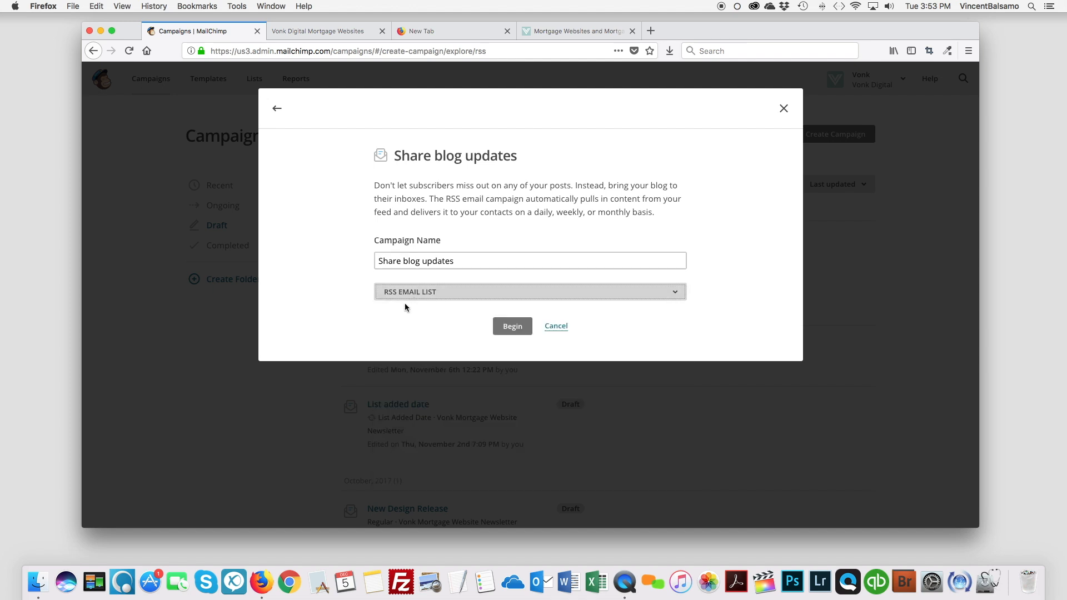
click(515, 327)
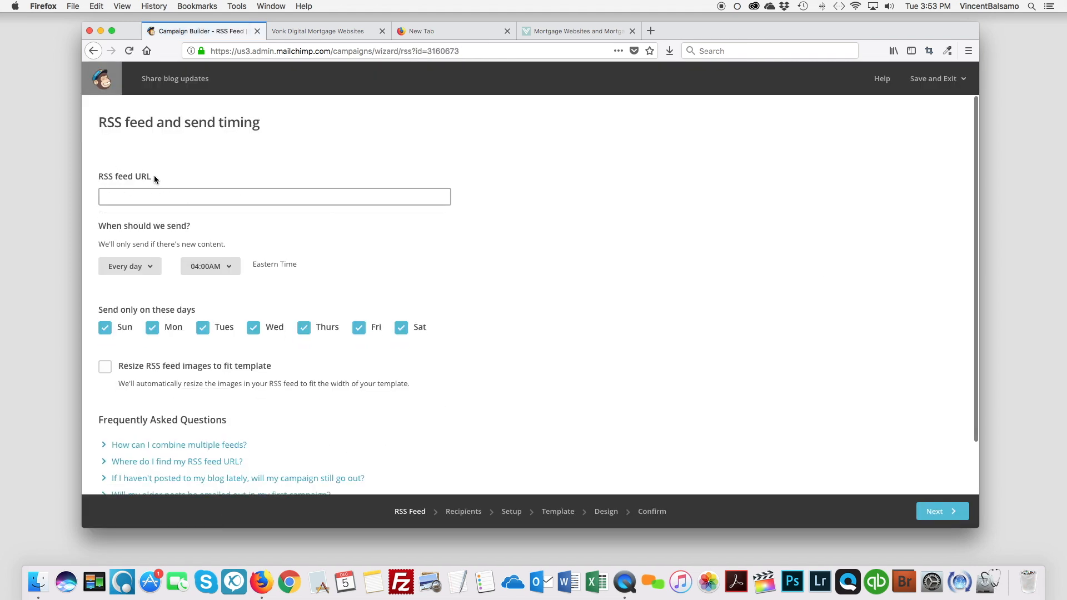
click(339, 31)
click(414, 51)
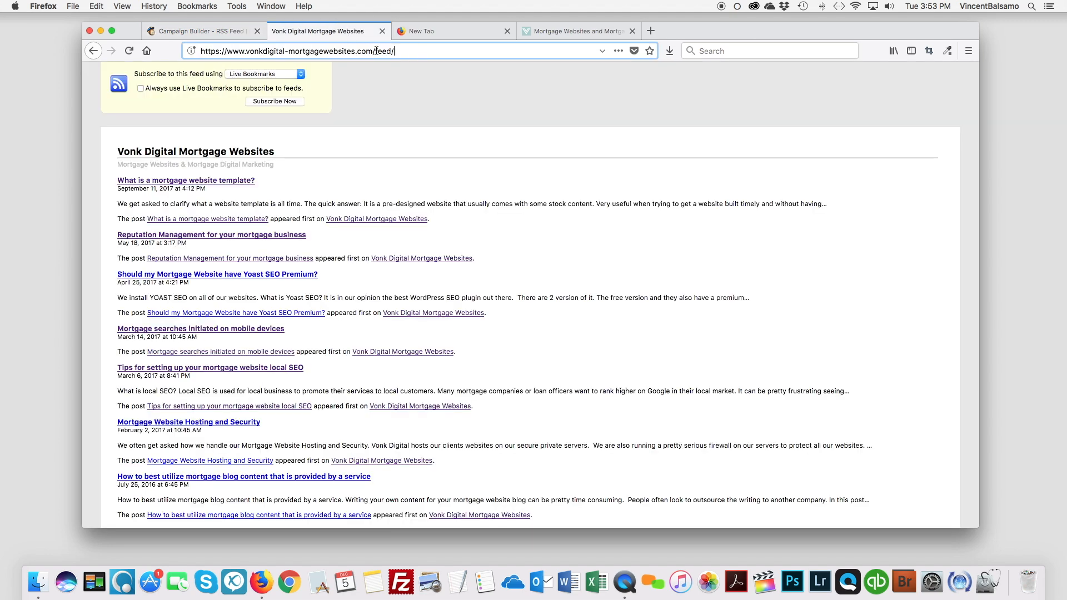
double_click(383, 50)
click(414, 51)
scroll(375, 305, down, 5)
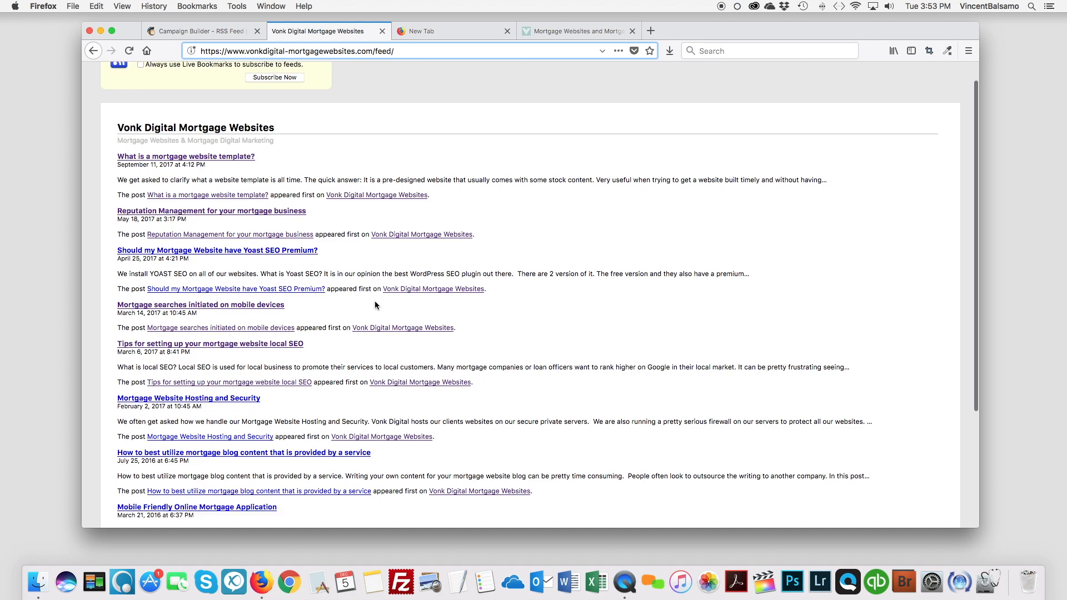
scroll(375, 304, up, 5)
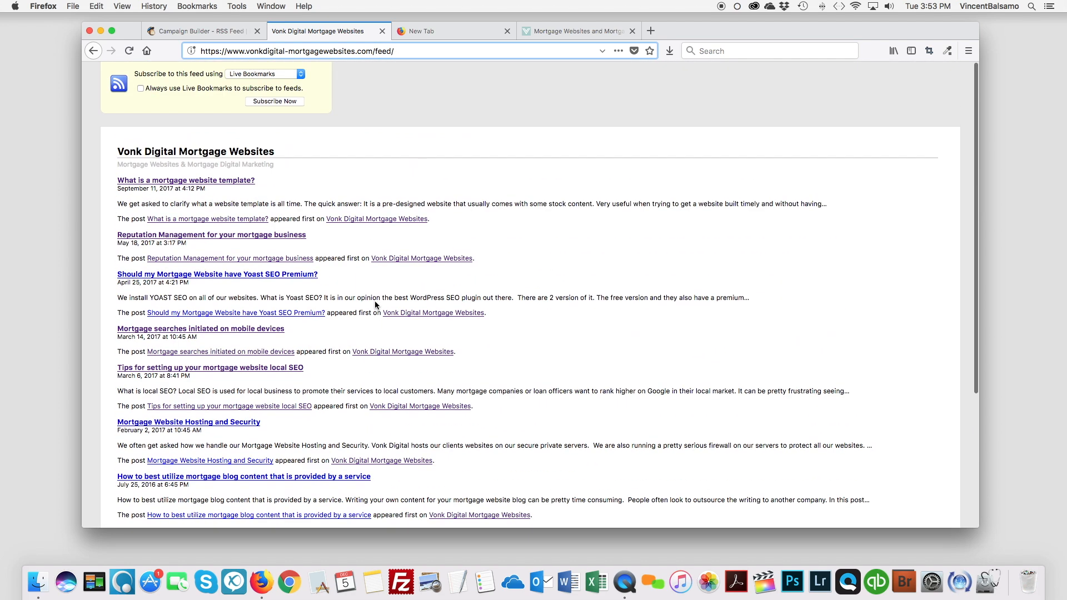
click(422, 51)
key(super+c)
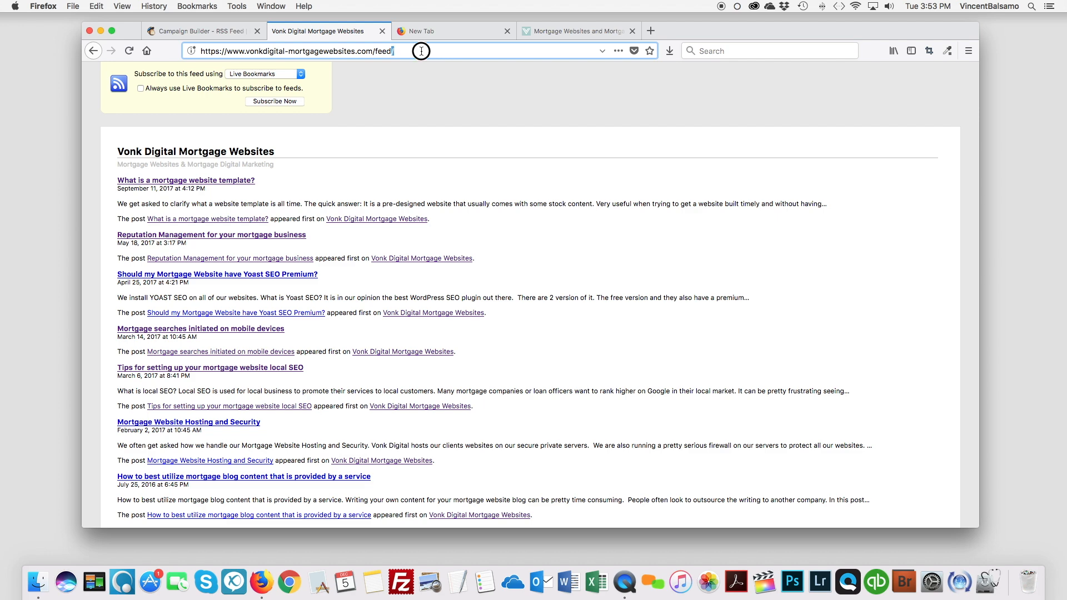
click(199, 30)
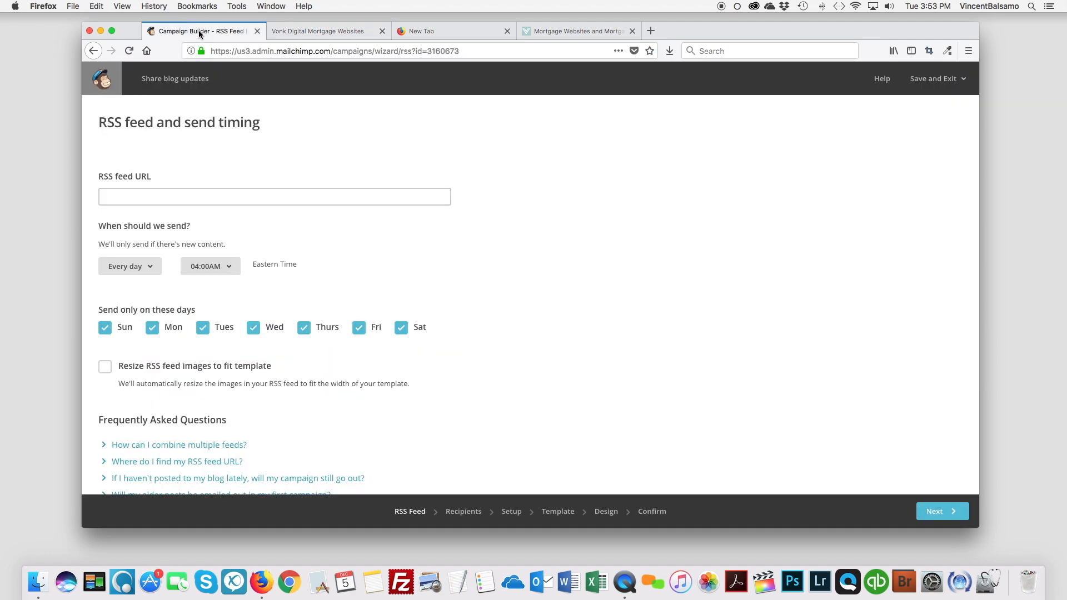
click(169, 189)
key(super+v)
click(485, 135)
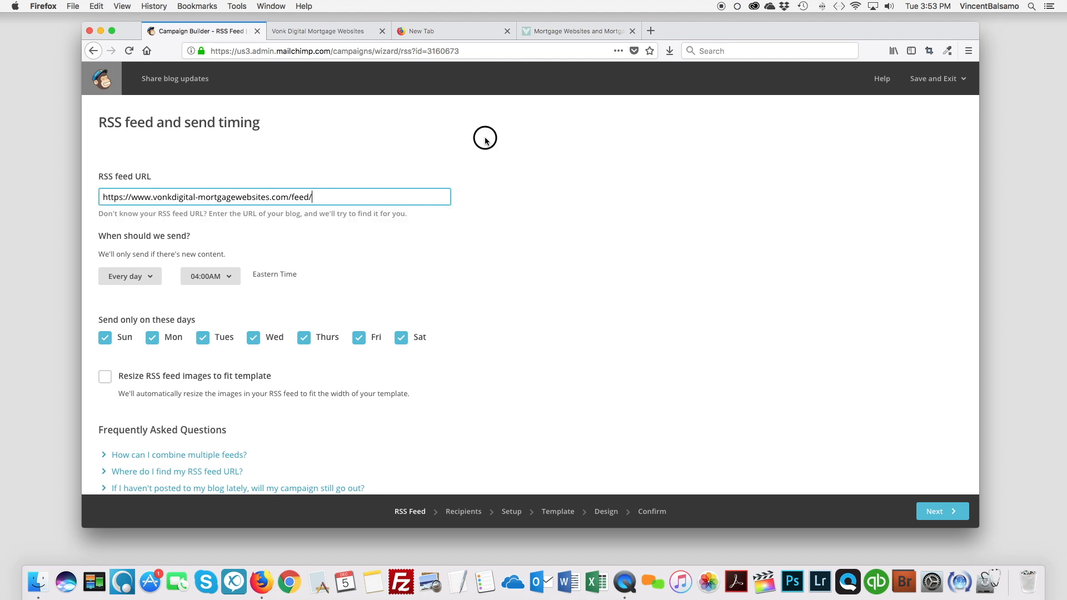
Set the campaign's daily send time to 02:00PM Eastern Time.
scroll(373, 227, down, 1)
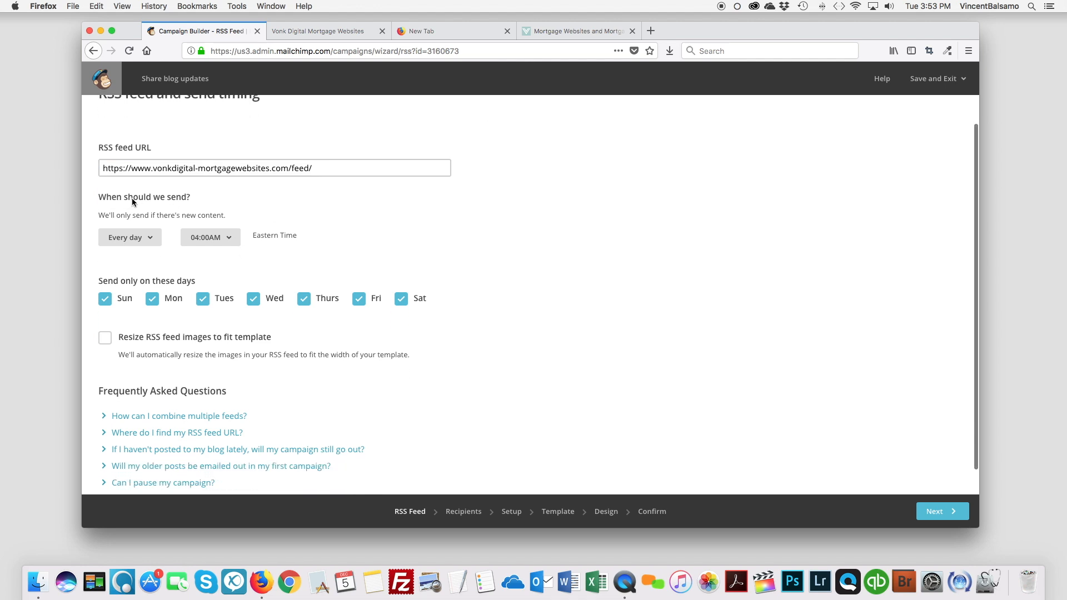
scroll(152, 205, down, 1)
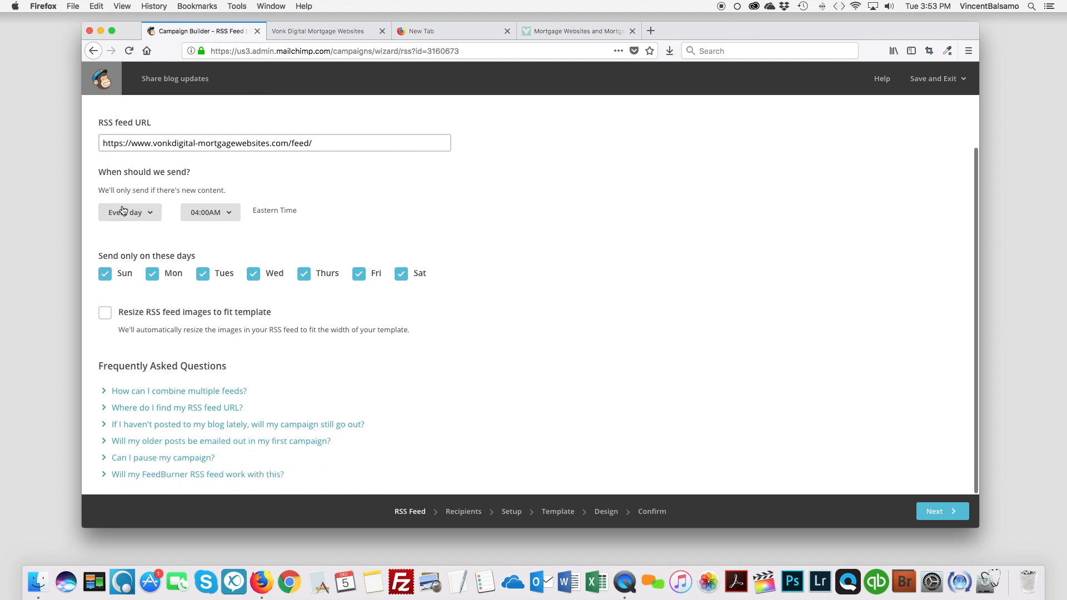
click(231, 215)
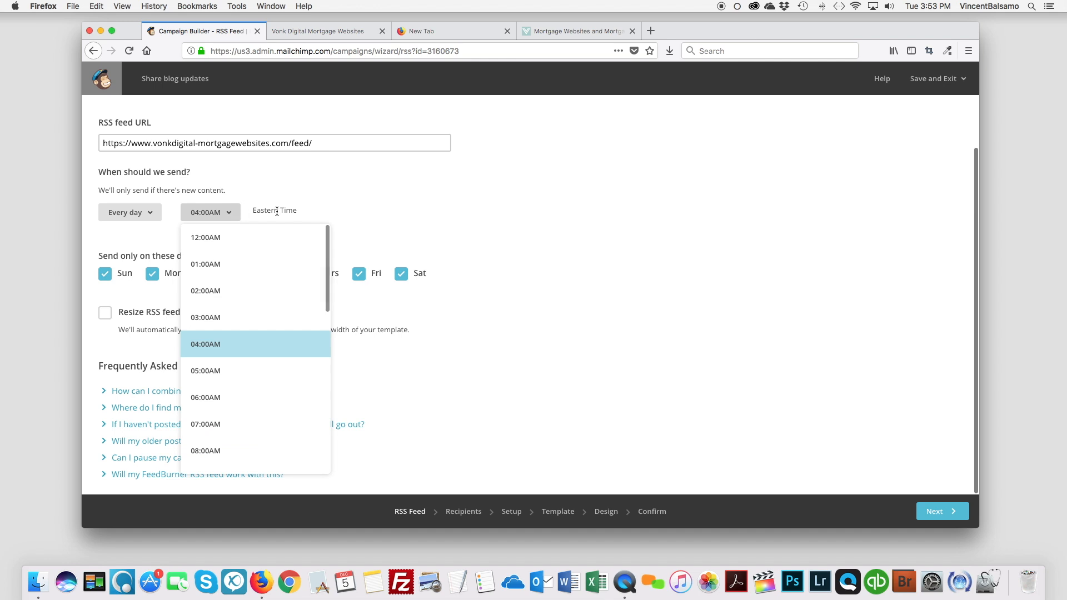
scroll(253, 341, down, 3)
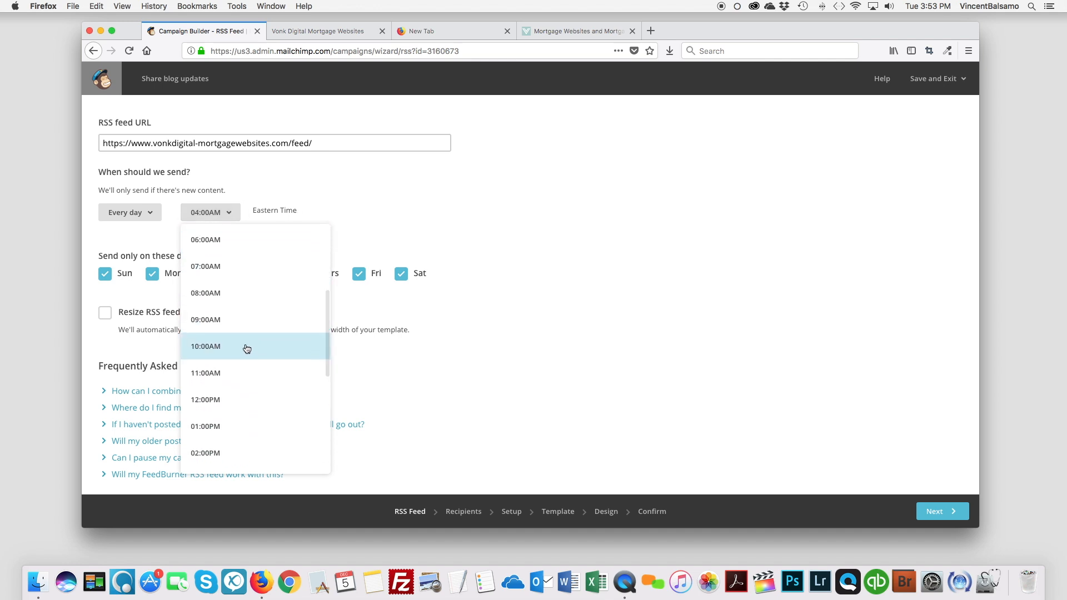
scroll(246, 348, down, 2)
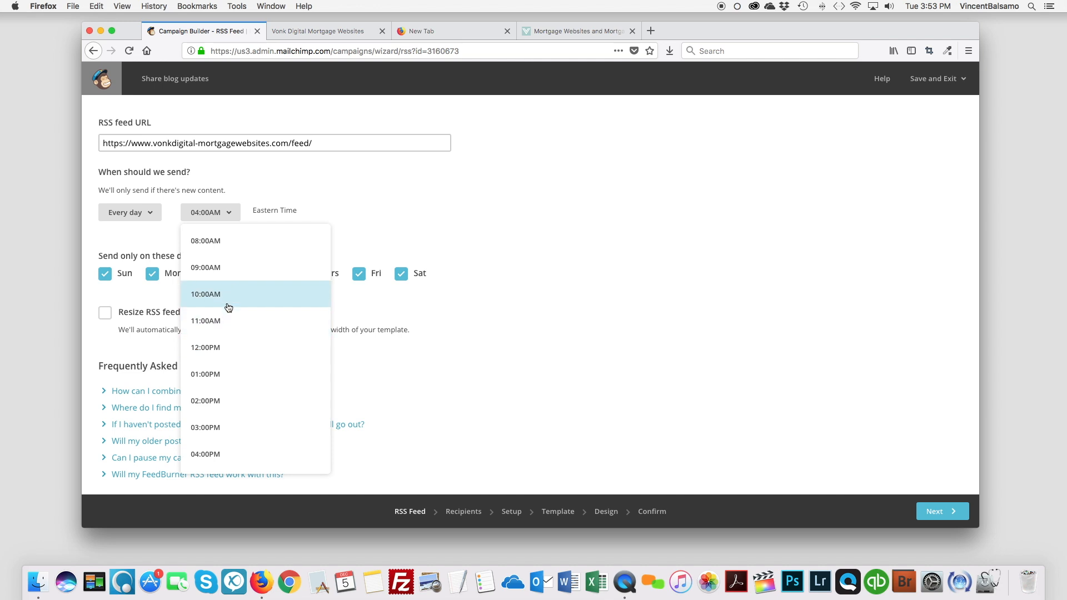
click(228, 401)
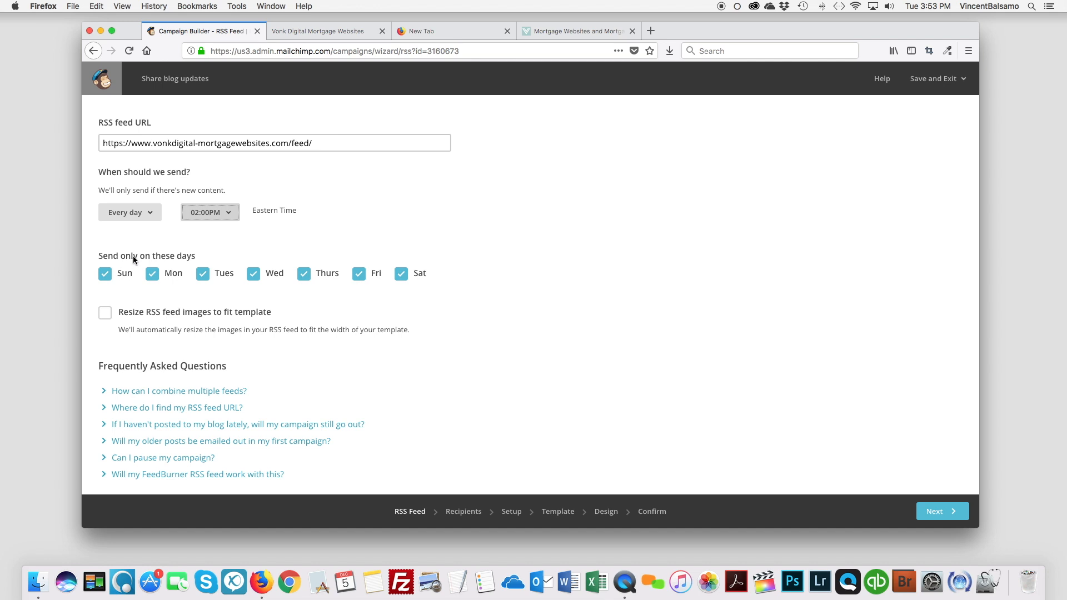
Exclude Sunday and Saturday from the sending days and enable resizing of RSS feed images to fit the template.
click(105, 273)
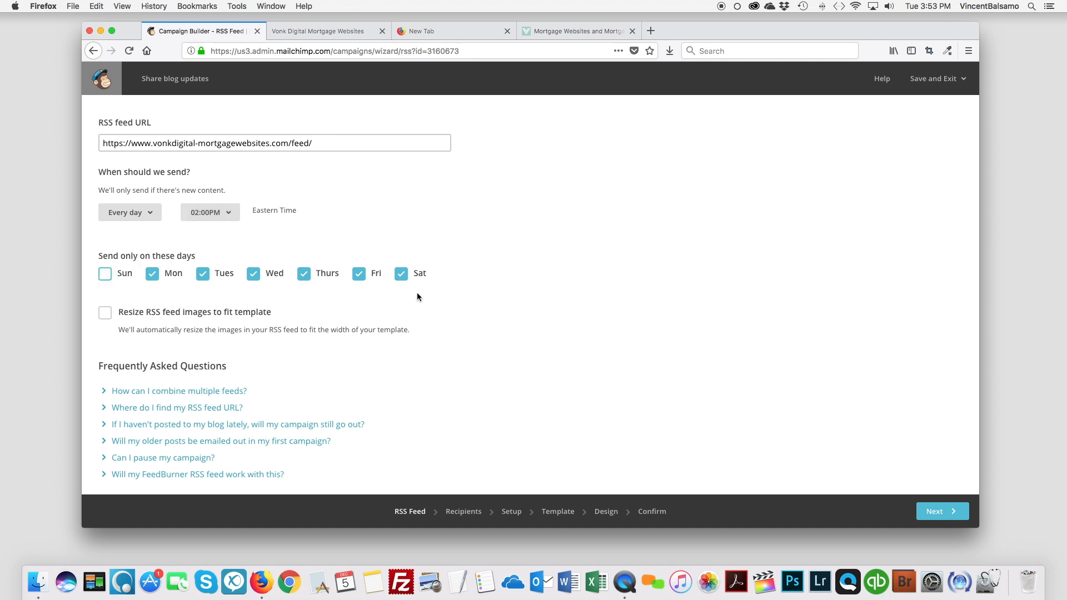
click(404, 275)
click(106, 313)
Proceed to the recipients, keep the entire RSS EMAIL LIST as the audience, and continue to the campaign setup.
click(949, 513)
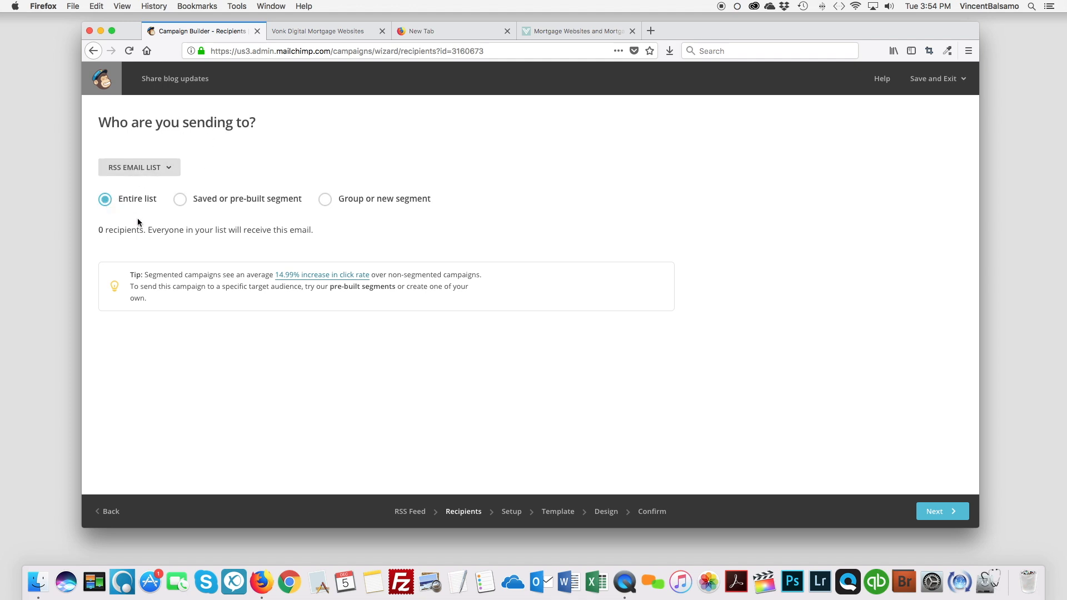
mouse_move(98, 230)
mouse_down()
mouse_move(113, 229)
mouse_move(100, 230)
mouse_up()
click(943, 512)
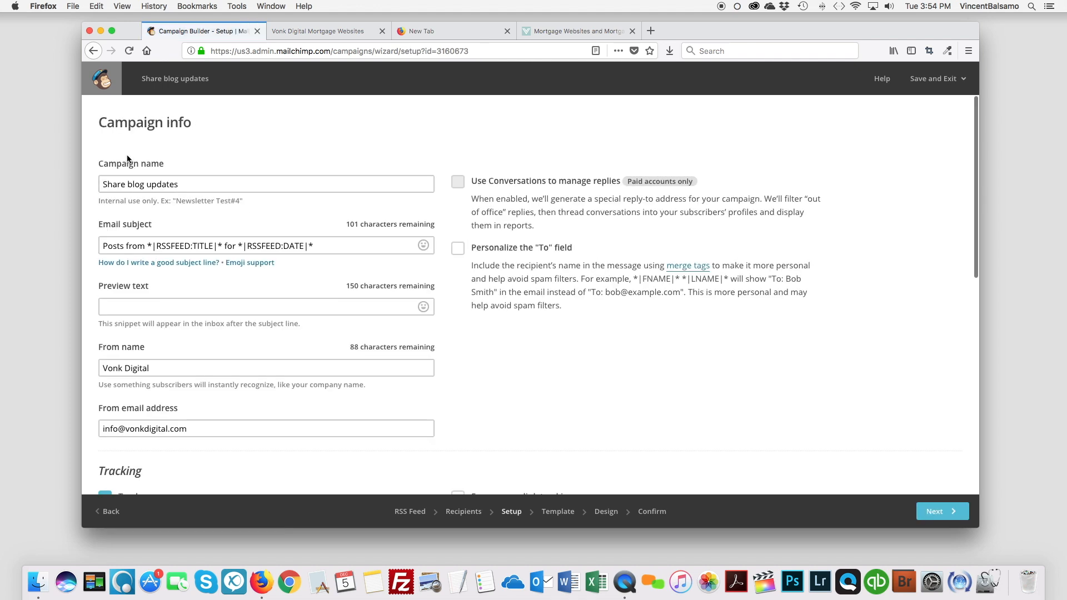
Examine the campaign name, email subject, preview text and sender fields, plus the tracking and social media options.
click(100, 162)
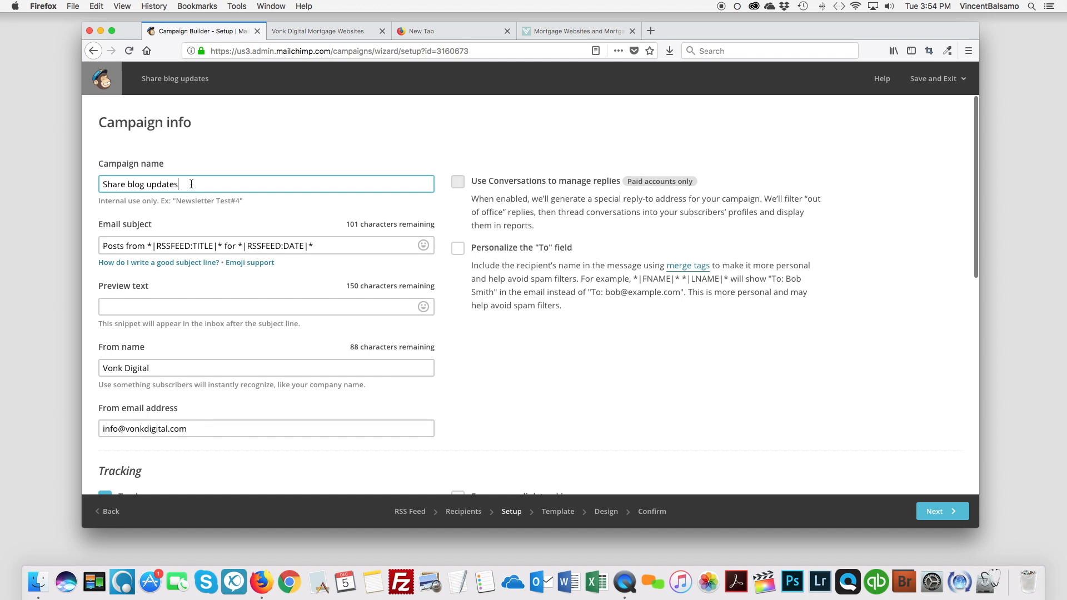
drag(191, 184, 91, 180)
scroll(94, 179, down, 2)
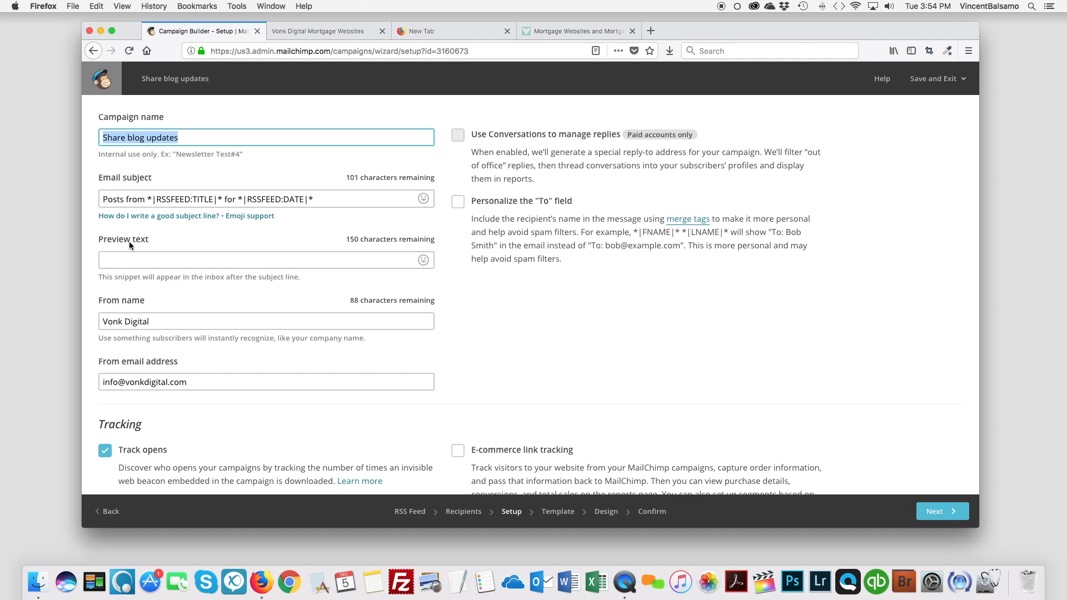
scroll(111, 244, down, 1)
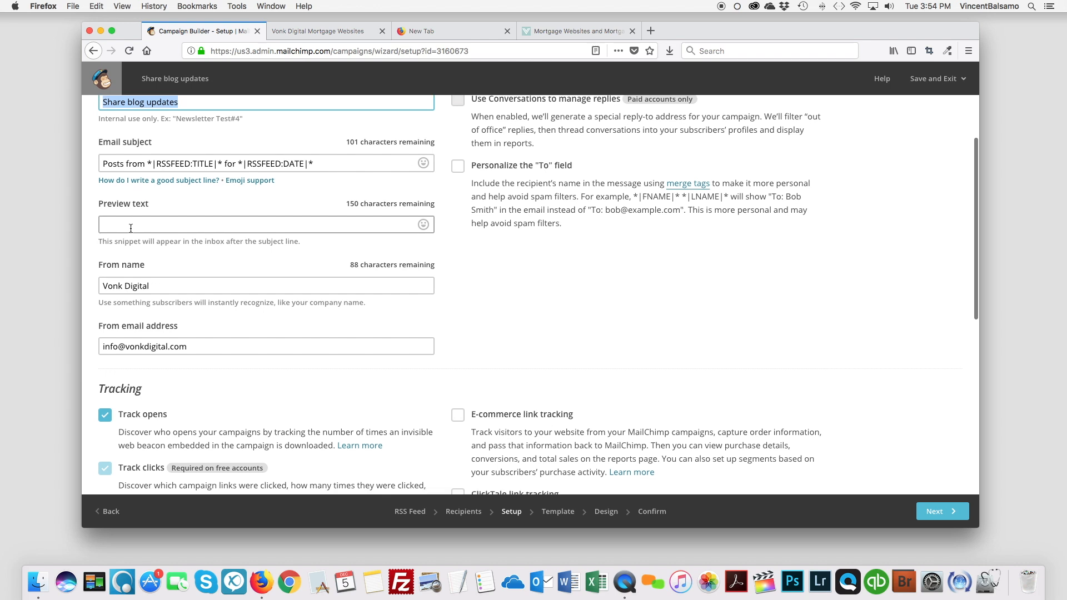
scroll(128, 216, down, 3)
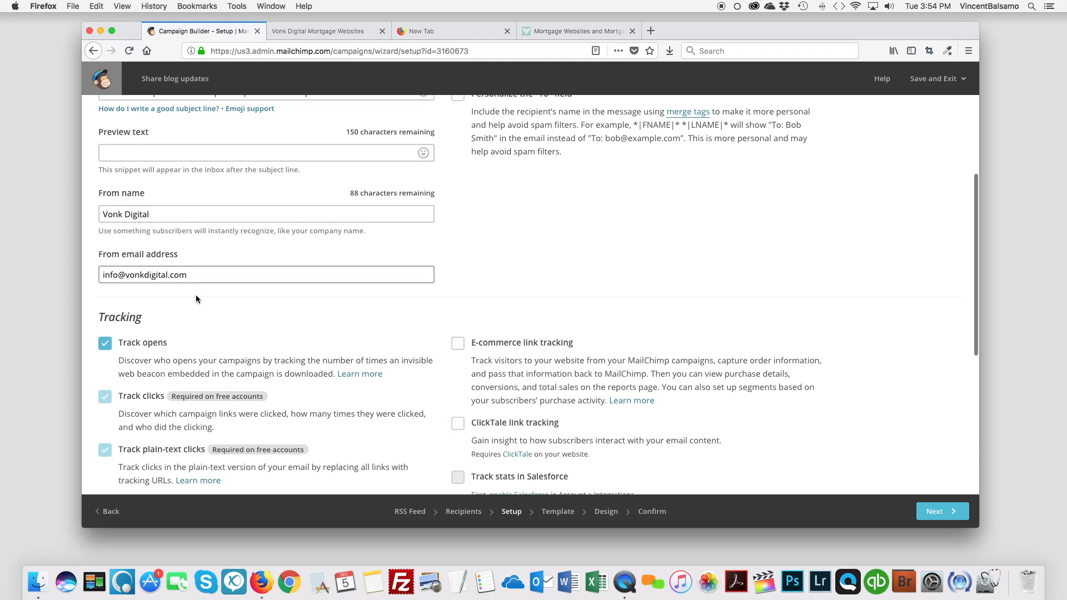
scroll(205, 333, down, 3)
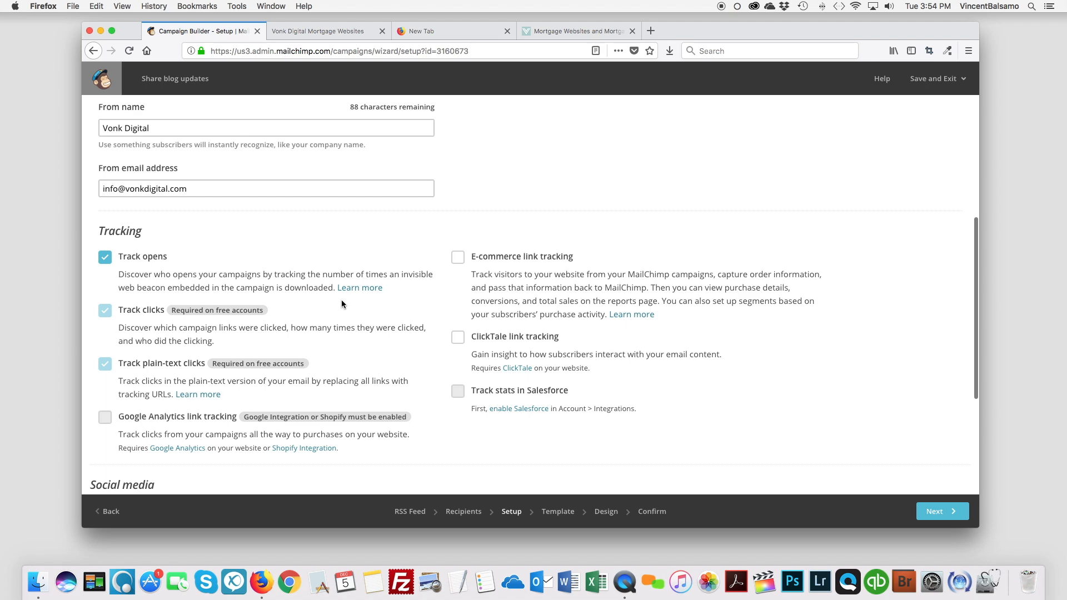
scroll(342, 302, down, 1)
scroll(342, 300, down, 3)
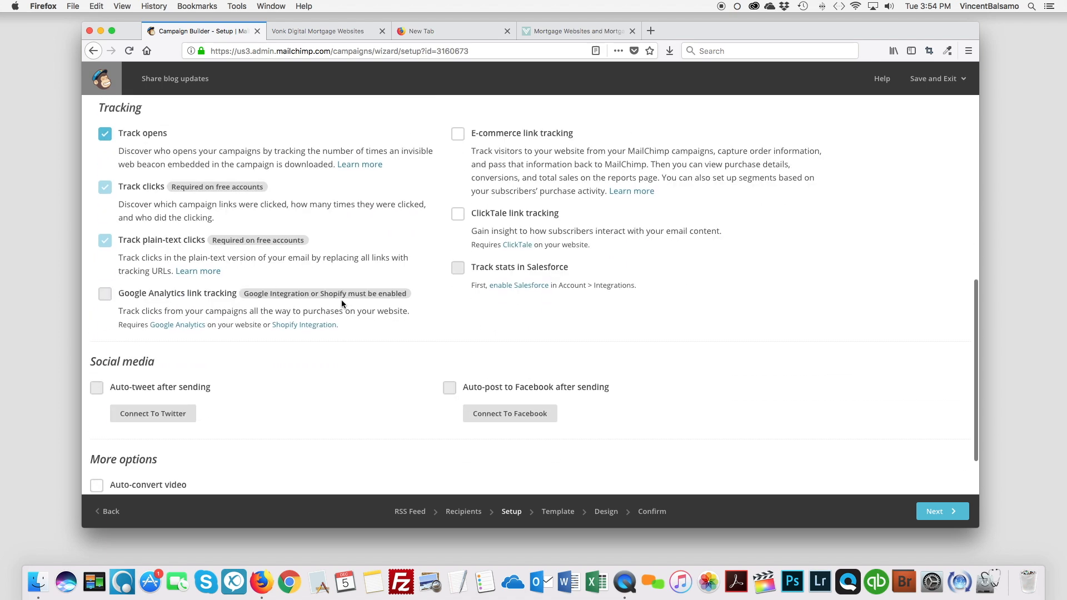
scroll(342, 300, up, 3)
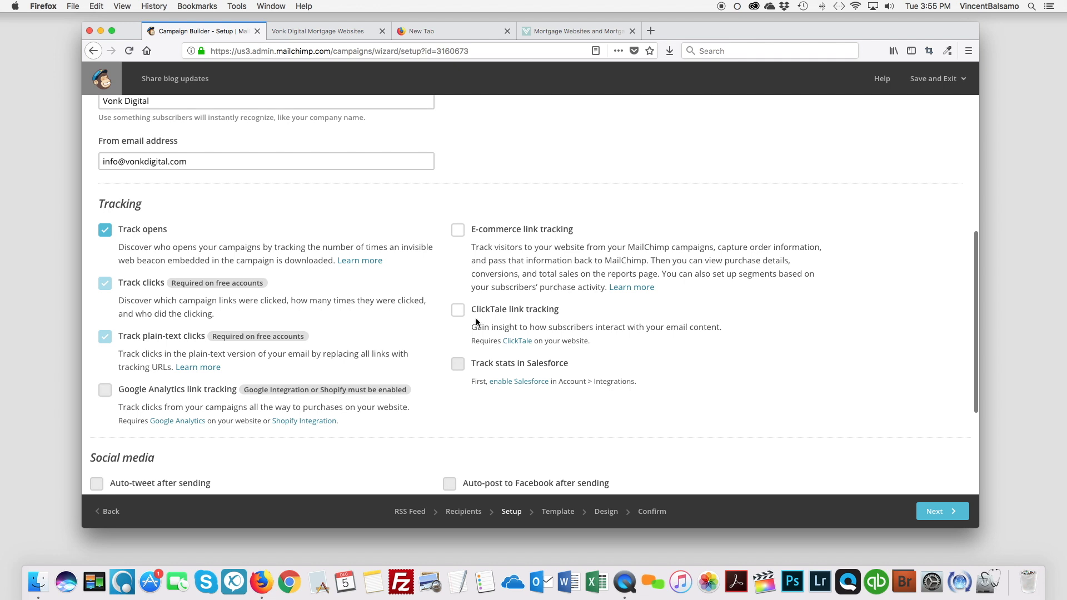
scroll(522, 398, down, 2)
scroll(339, 406, down, 3)
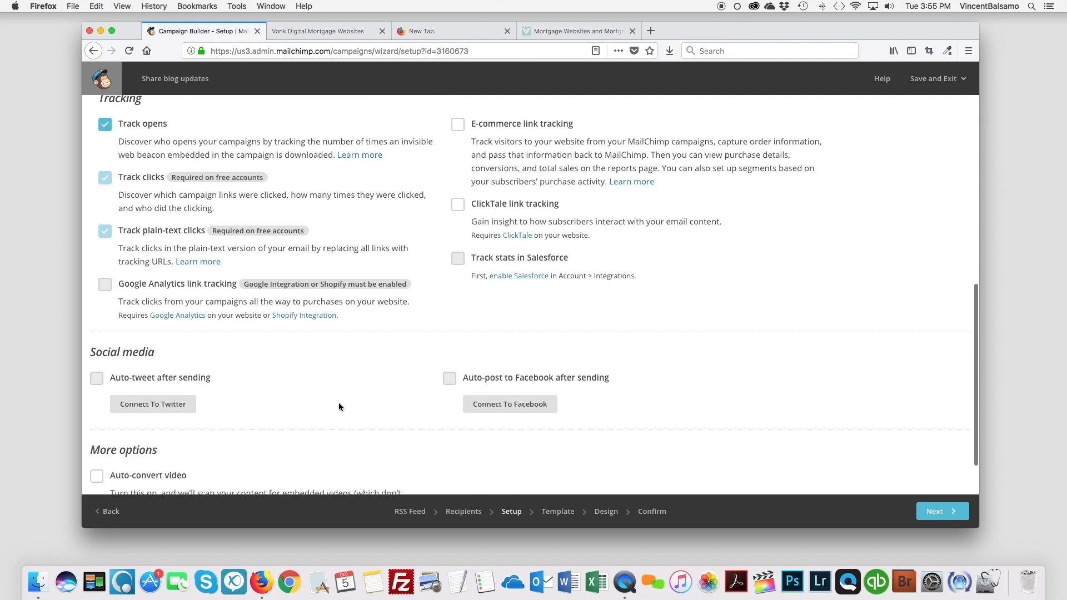
Proceed to the template selection, browse the layouts, and choose the featured Follow Up template.
click(942, 510)
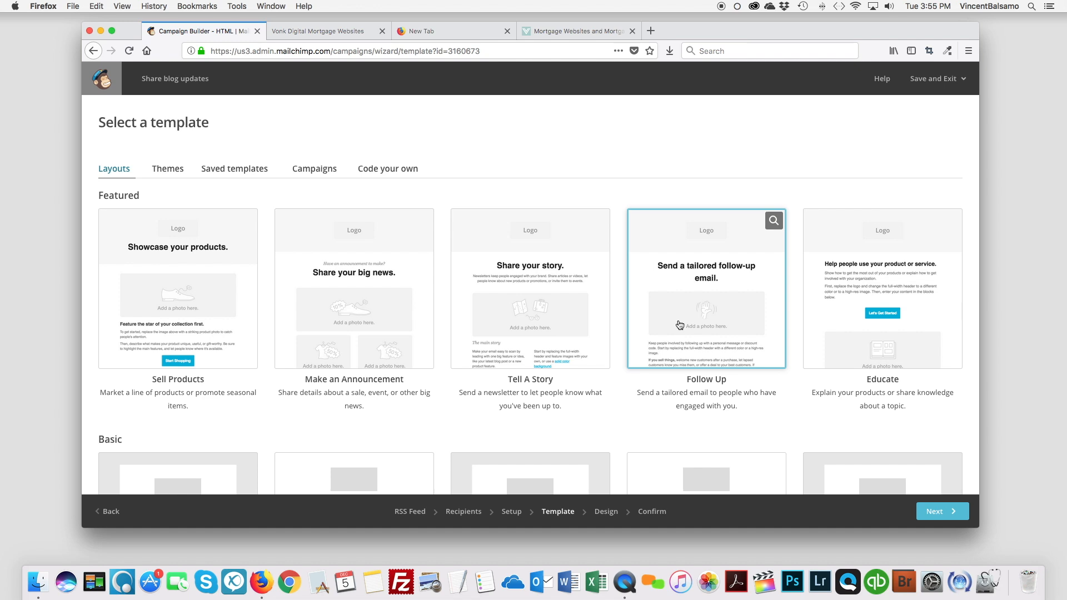
scroll(460, 305, down, 5)
scroll(460, 305, up, 5)
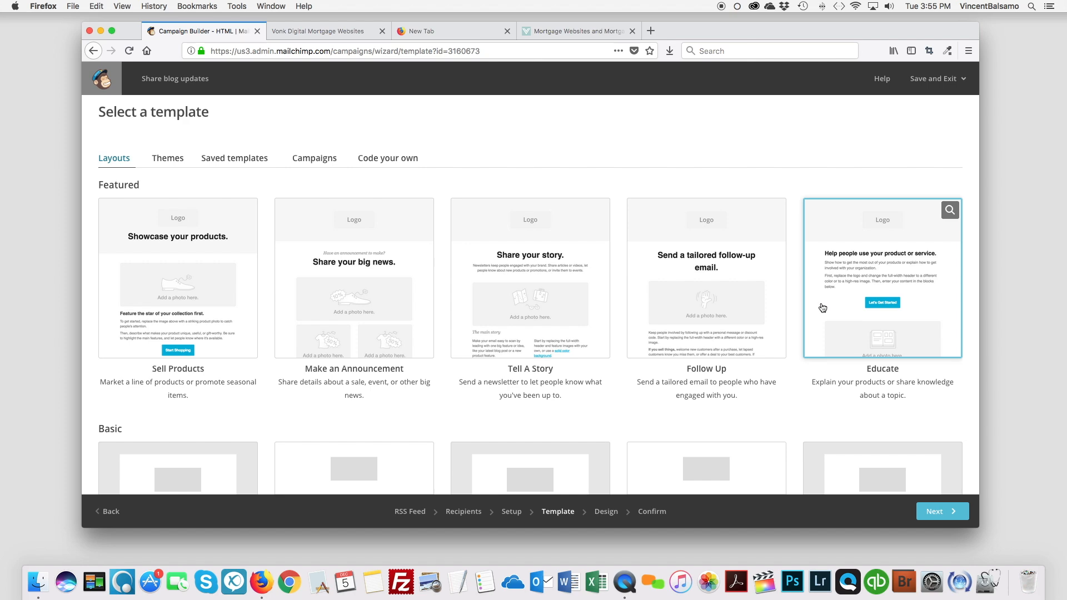
scroll(819, 305, down, 3)
scroll(729, 309, down, 5)
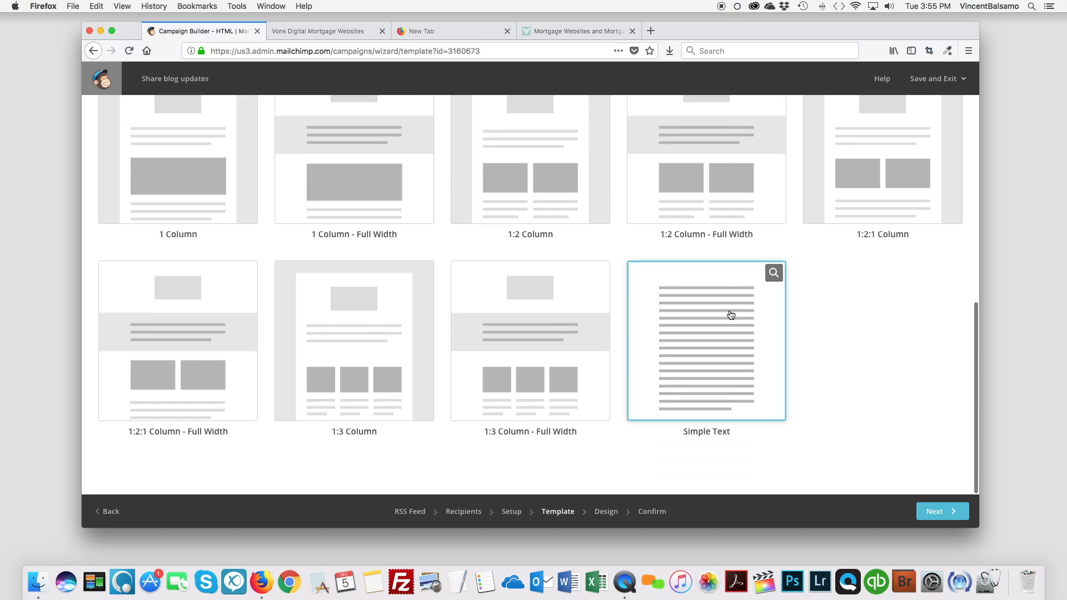
scroll(448, 313, up, 5)
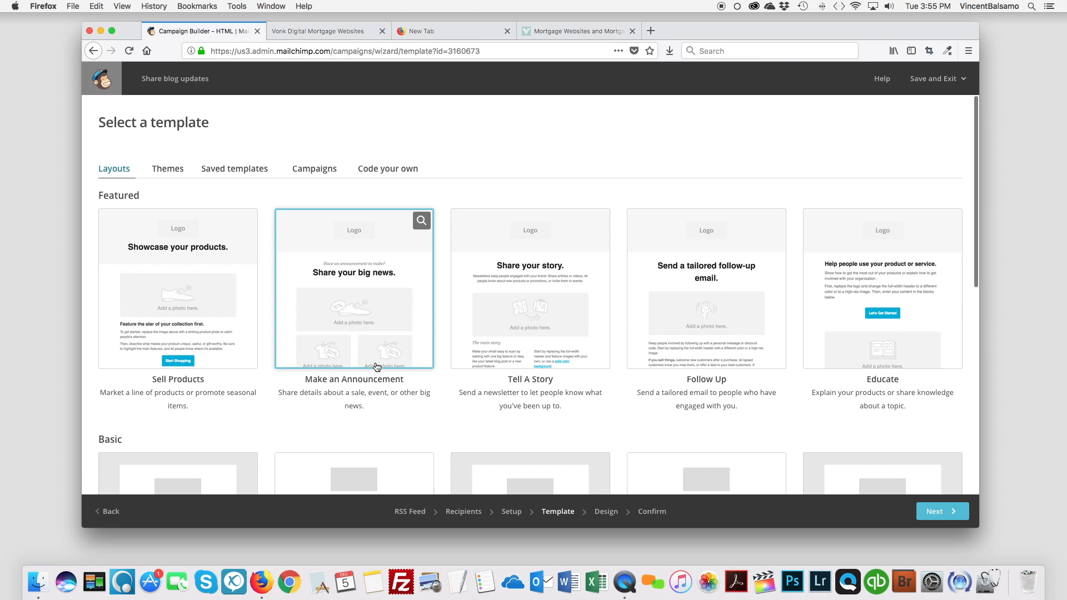
scroll(416, 333, down, 1)
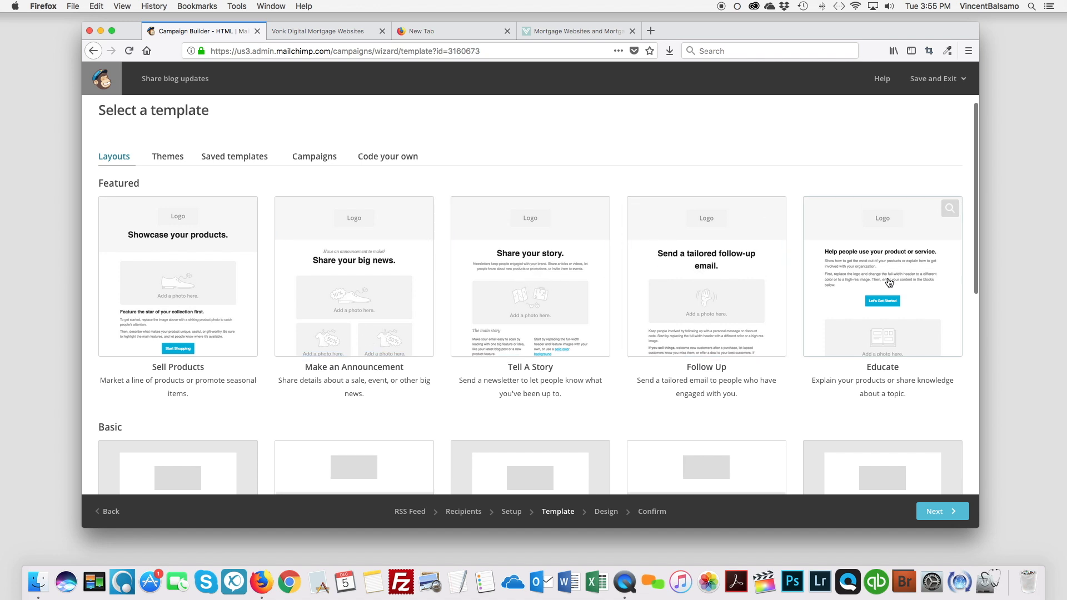
scroll(576, 334, down, 1)
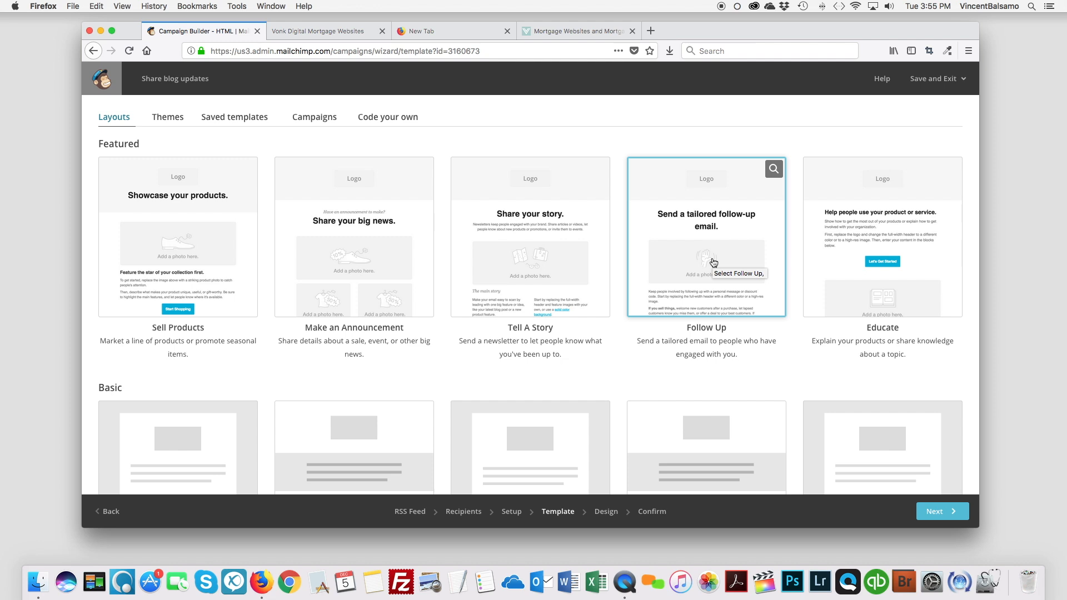
click(714, 262)
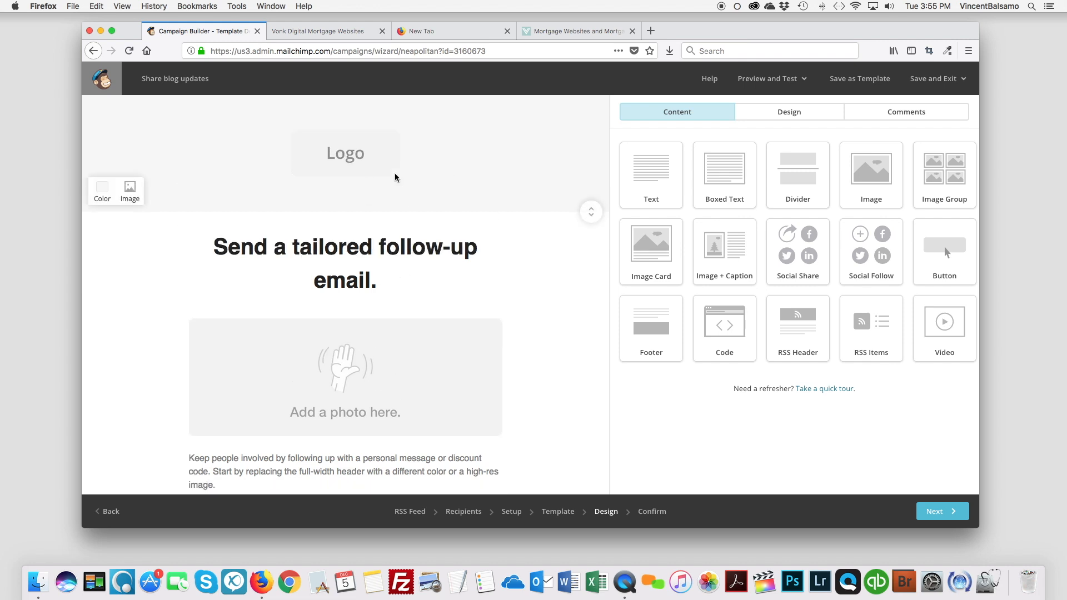
Replace the email's headline text with "New updates from Vonk Digital!".
click(441, 140)
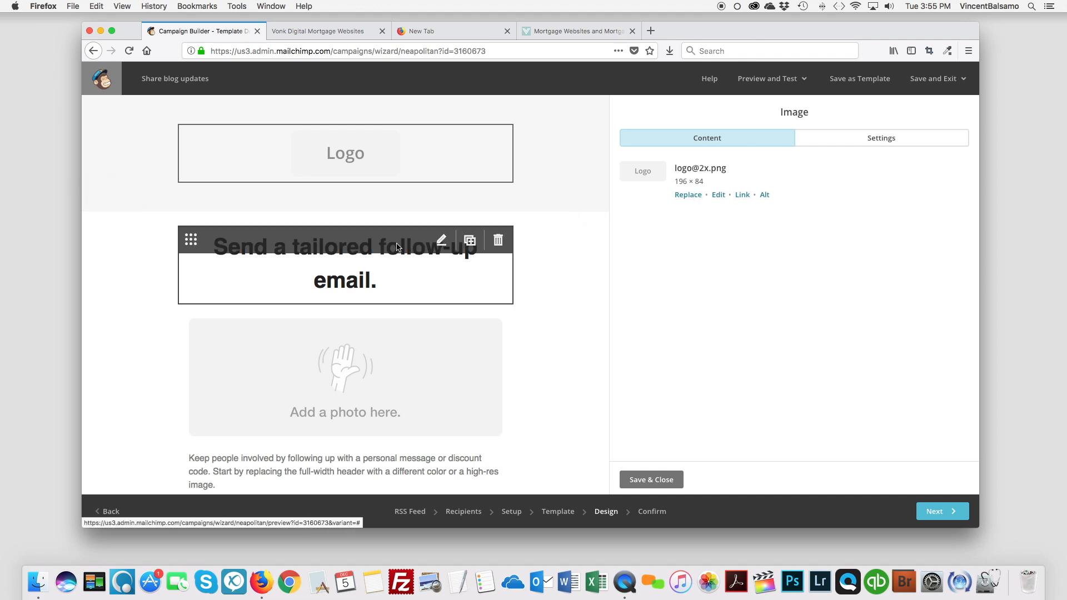
click(364, 284)
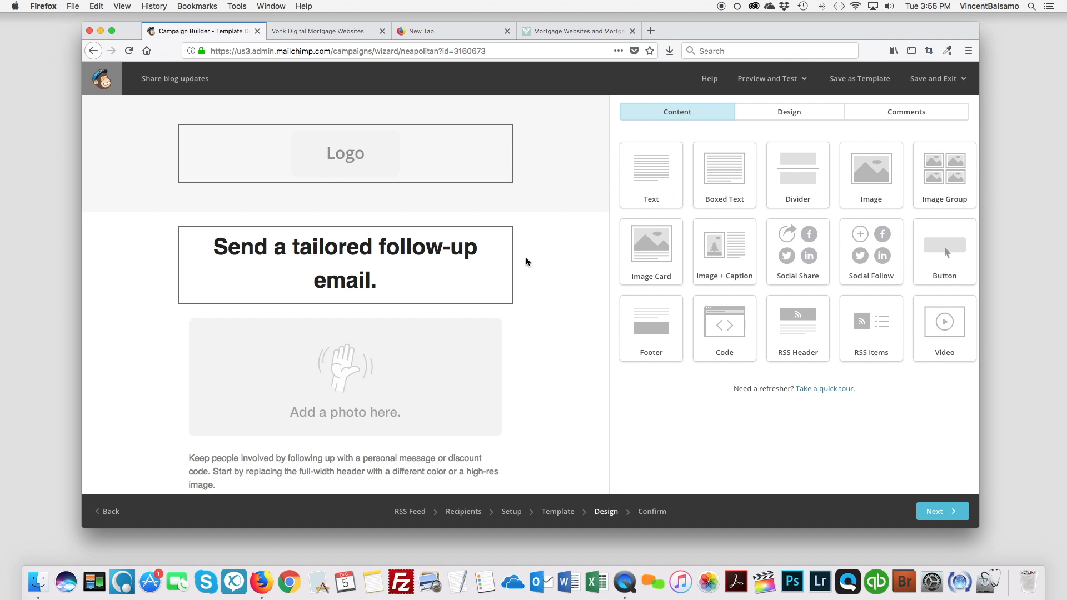
drag(823, 215, 576, 214)
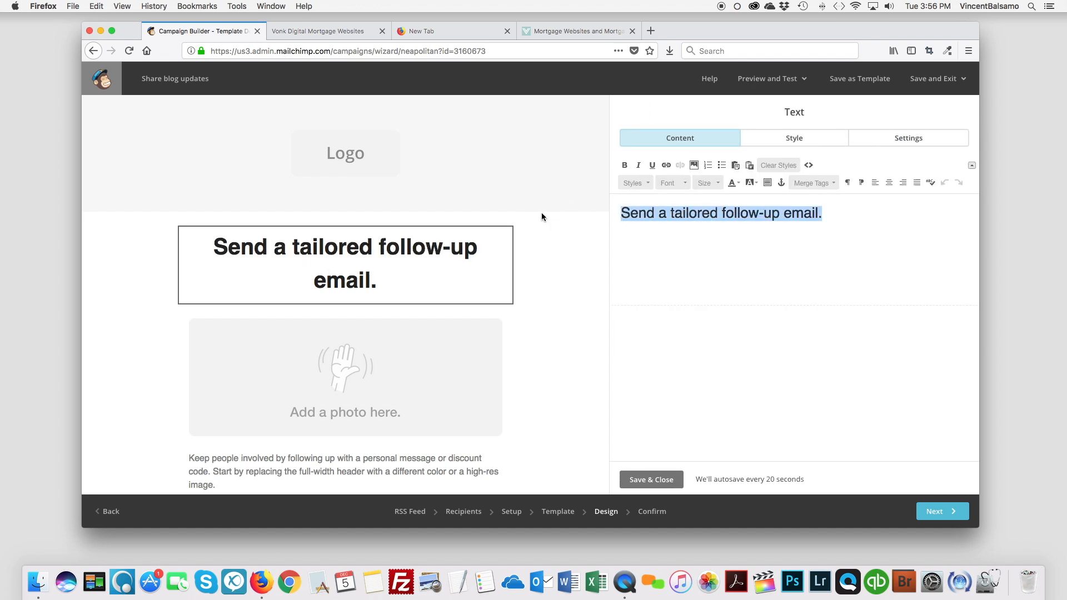
text(New upd)
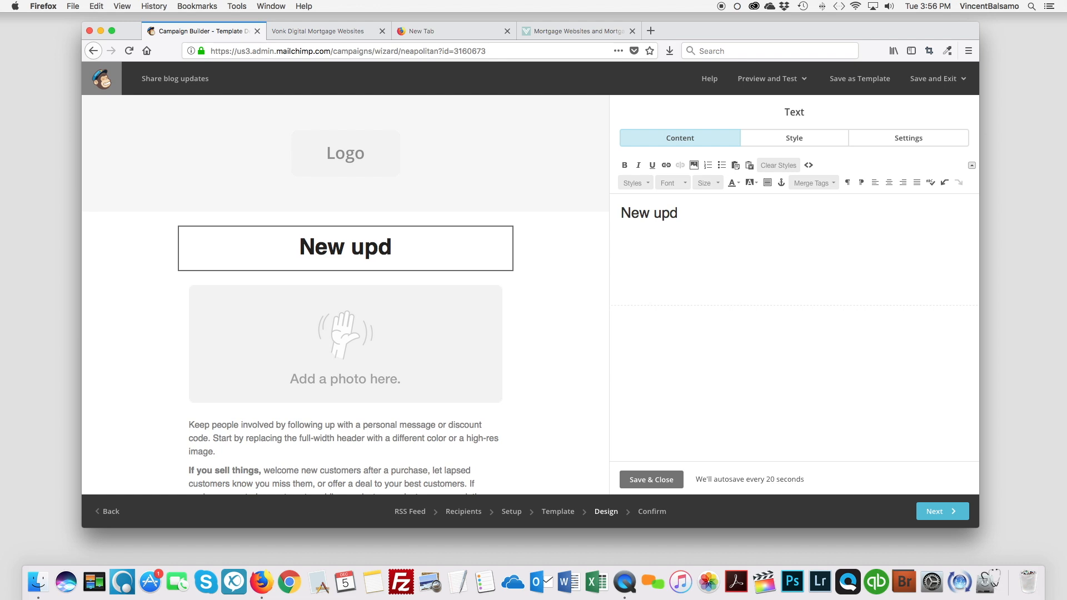
text(ates from )
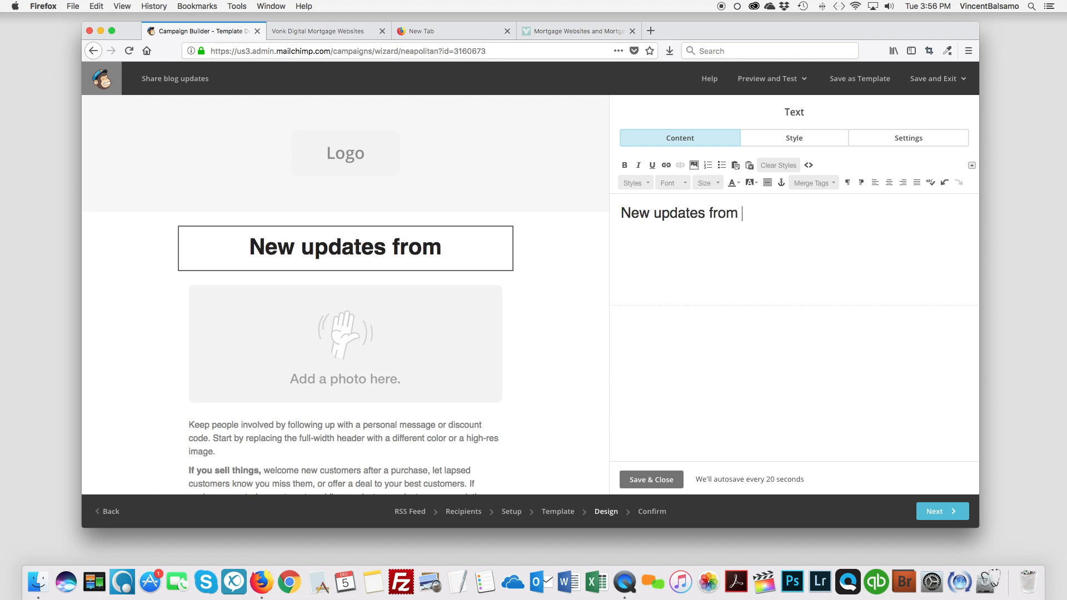
text(Vonk Digital)
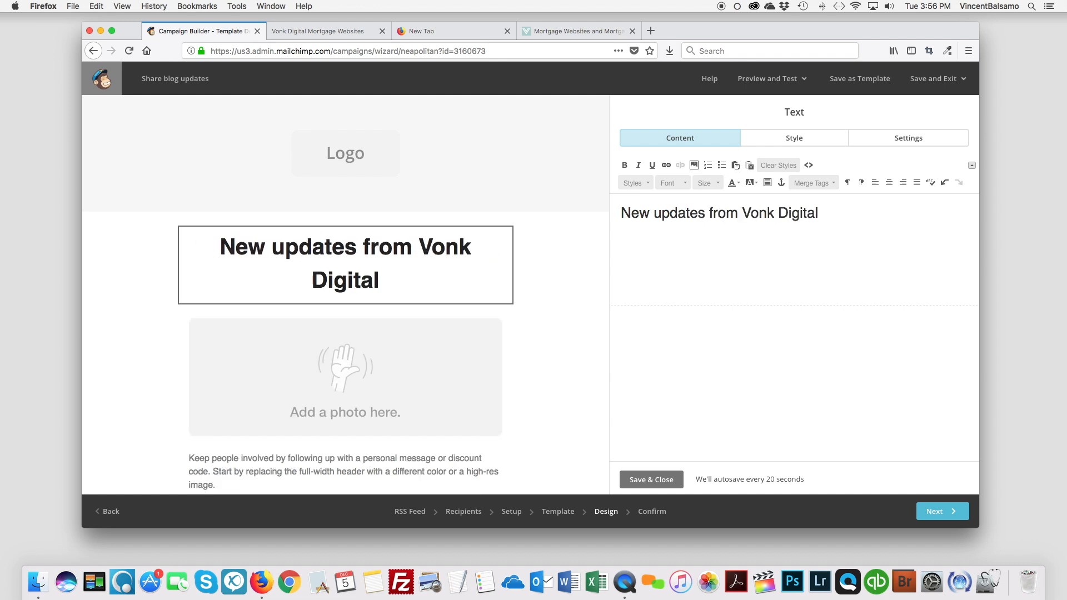
text(!)
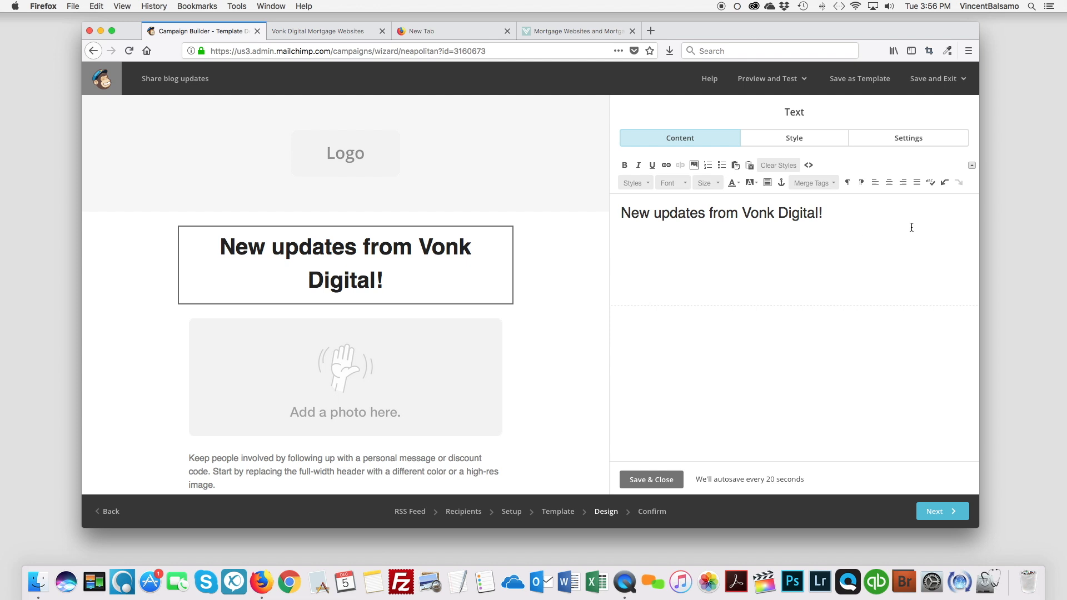
Delete the placeholder photo block below the headline and confirm the deletion.
scroll(365, 361, down, 3)
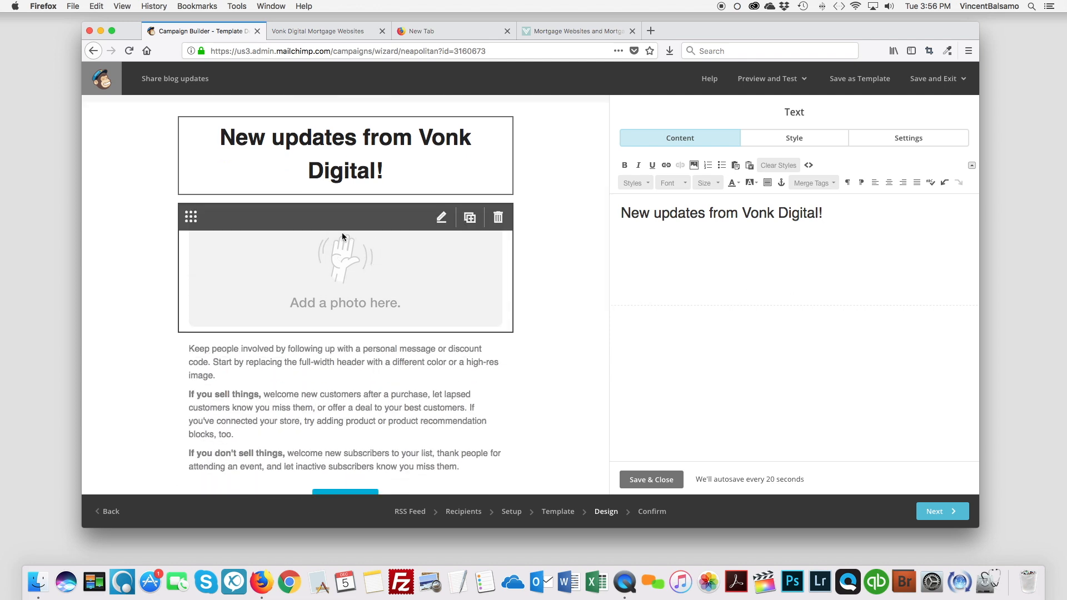
click(333, 265)
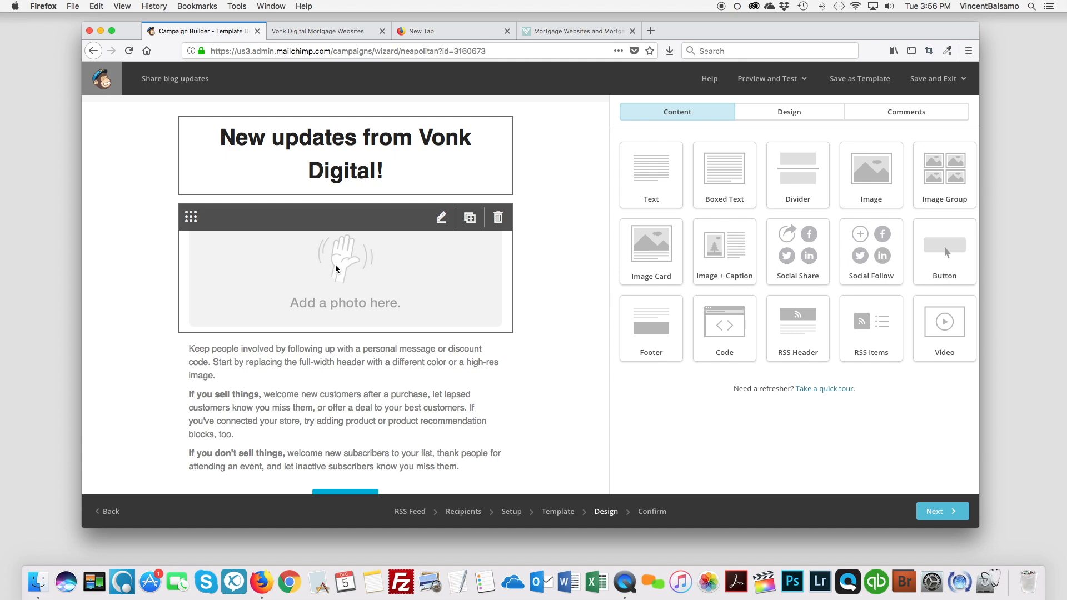
click(498, 217)
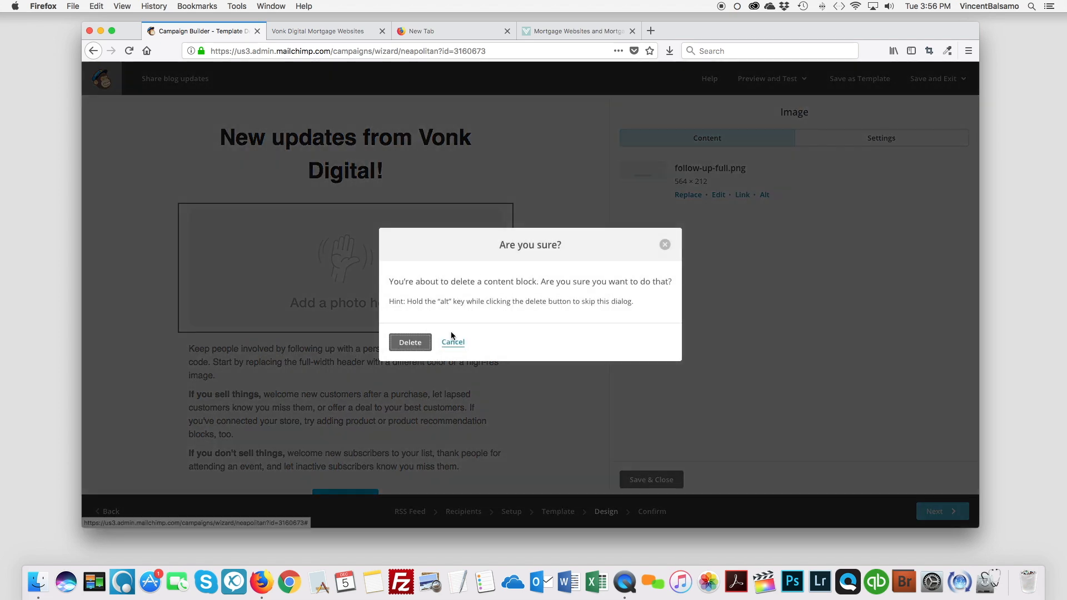
key(Return)
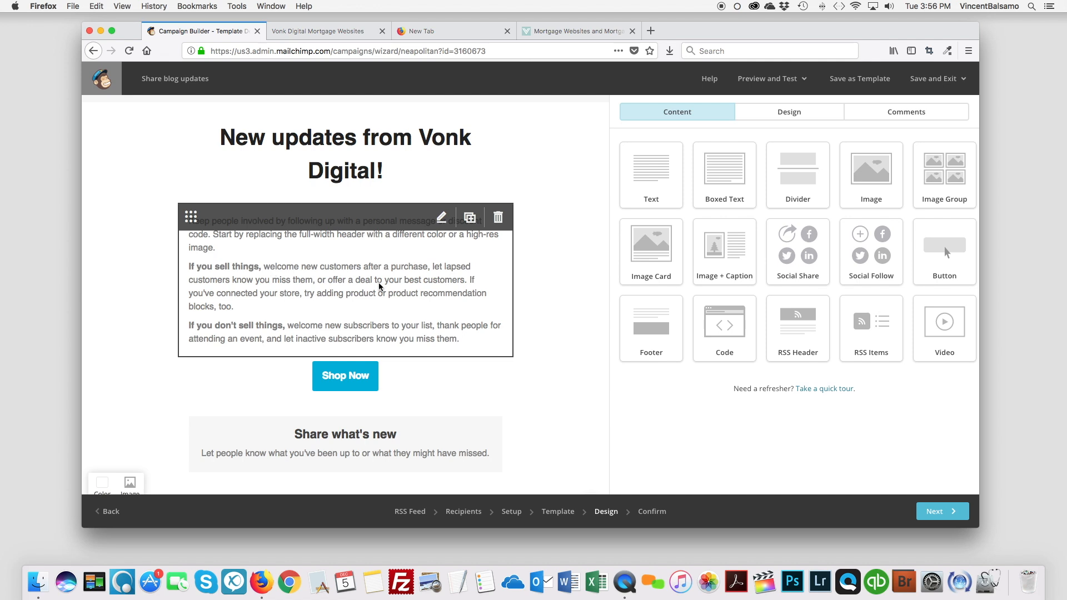
Add an RSS Items block between the placeholder body text and the Shop Now button.
scroll(380, 283, up, 1)
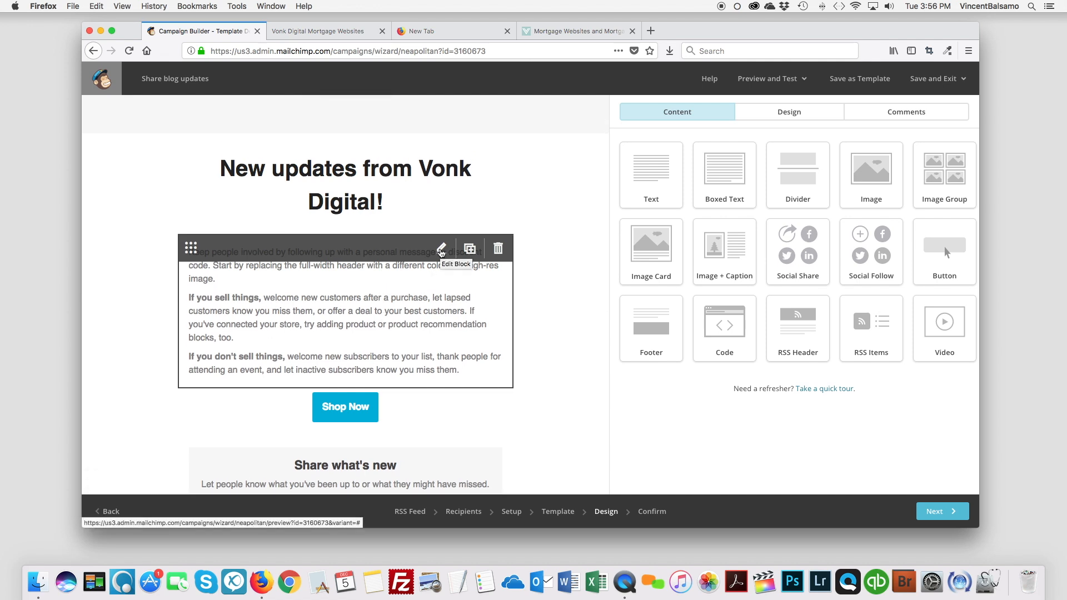
scroll(435, 273, up, 2)
scroll(436, 333, down, 1)
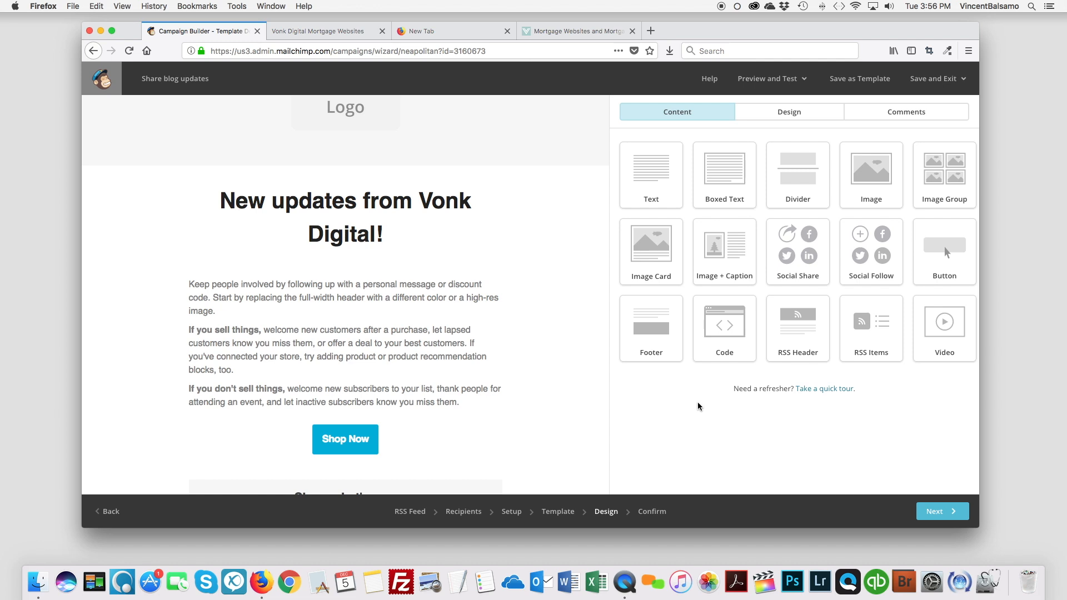
click(876, 332)
drag(876, 333, 369, 431)
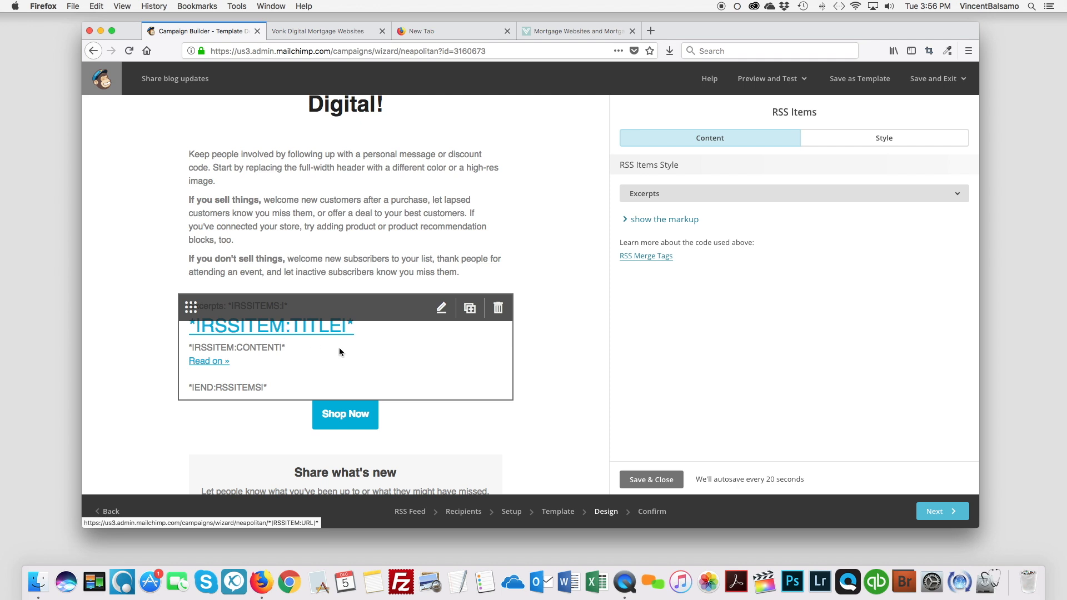
Move the RSS Items block directly beneath the headline and delete the placeholder body text block.
scroll(340, 351, up, 2)
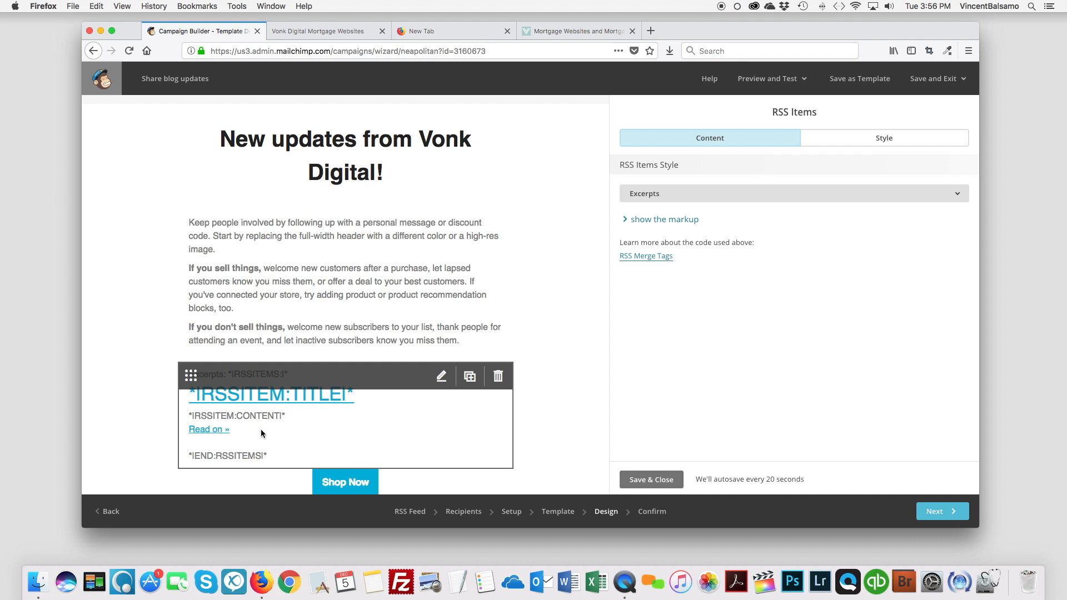
scroll(289, 416, up, 3)
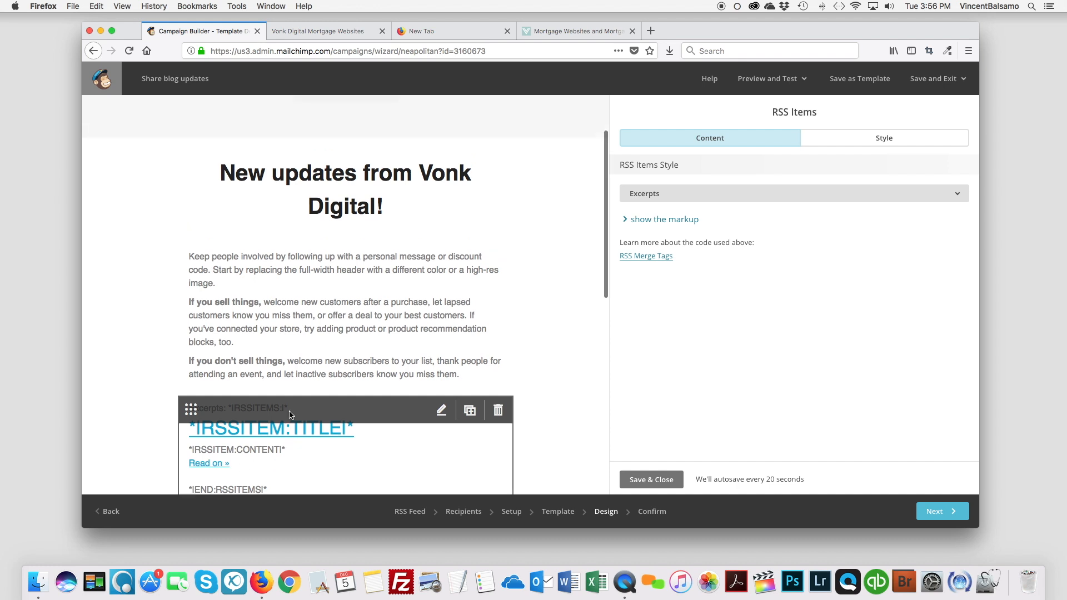
scroll(289, 414, down, 5)
scroll(281, 346, up, 3)
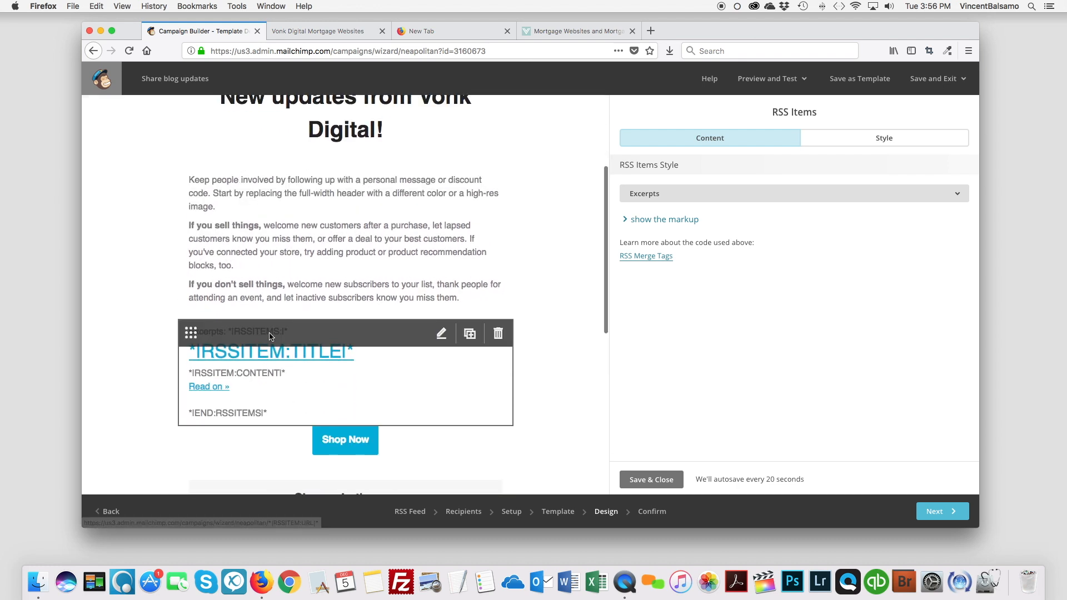
drag(293, 360, 276, 378)
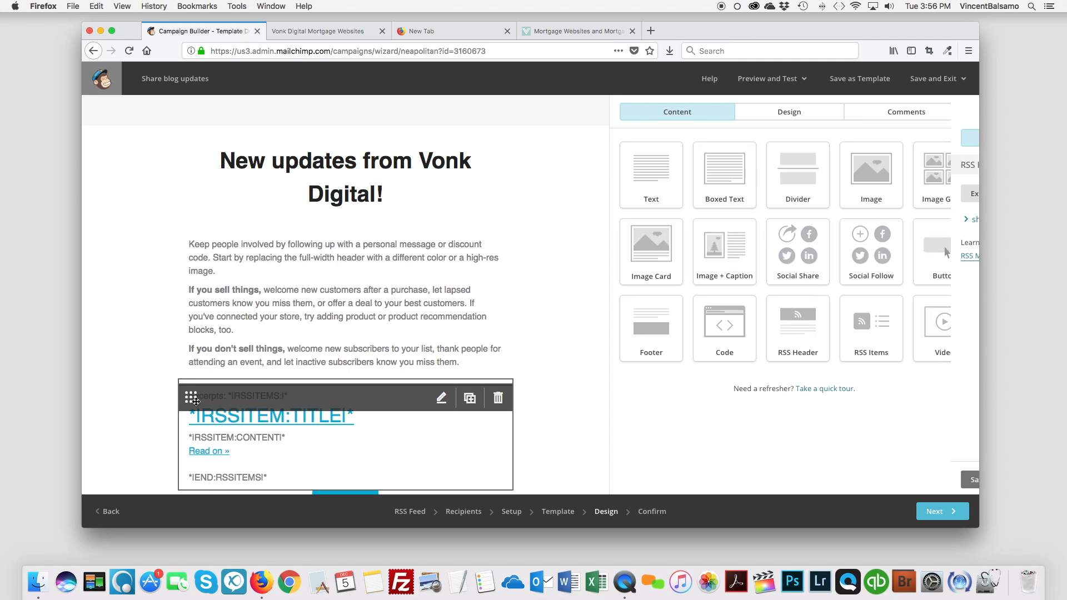
drag(191, 398, 210, 247)
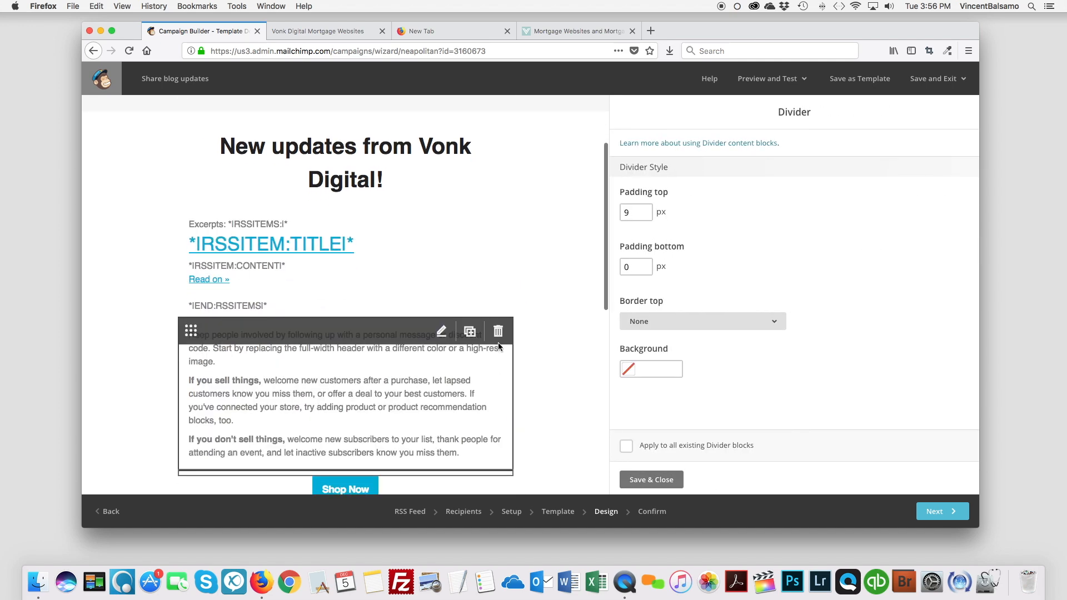
click(498, 332)
click(410, 341)
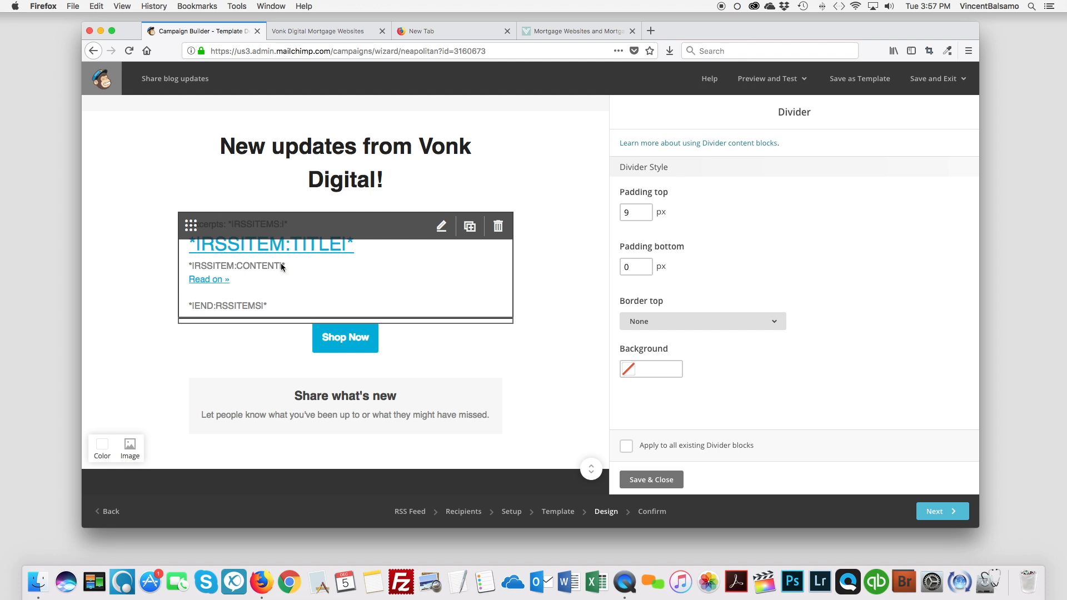
Change the Shop Now button's text to "View Website".
scroll(297, 255, up, 1)
scroll(317, 186, down, 1)
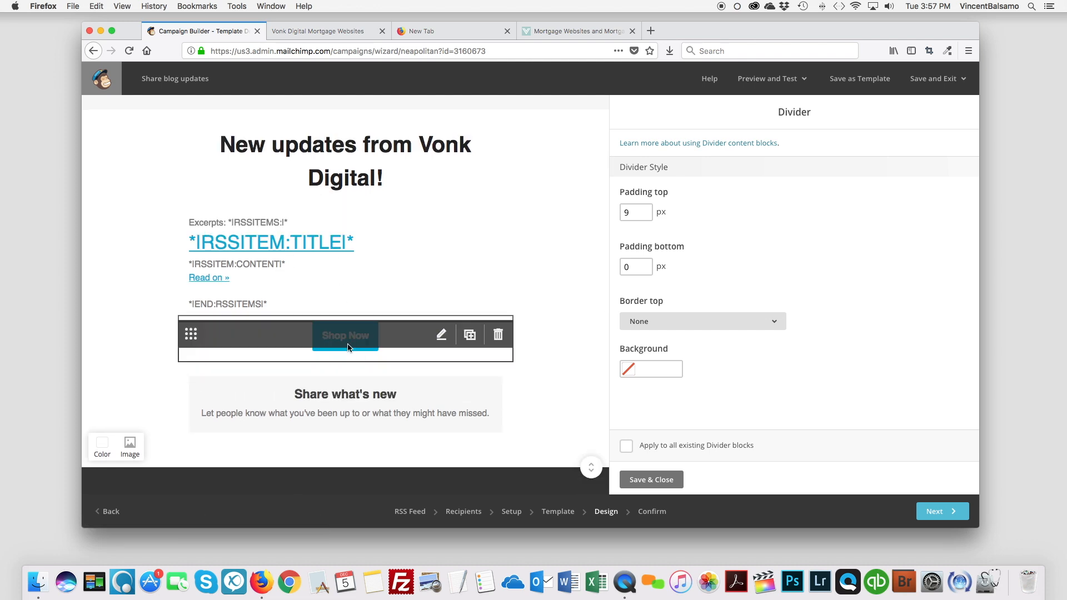
click(444, 340)
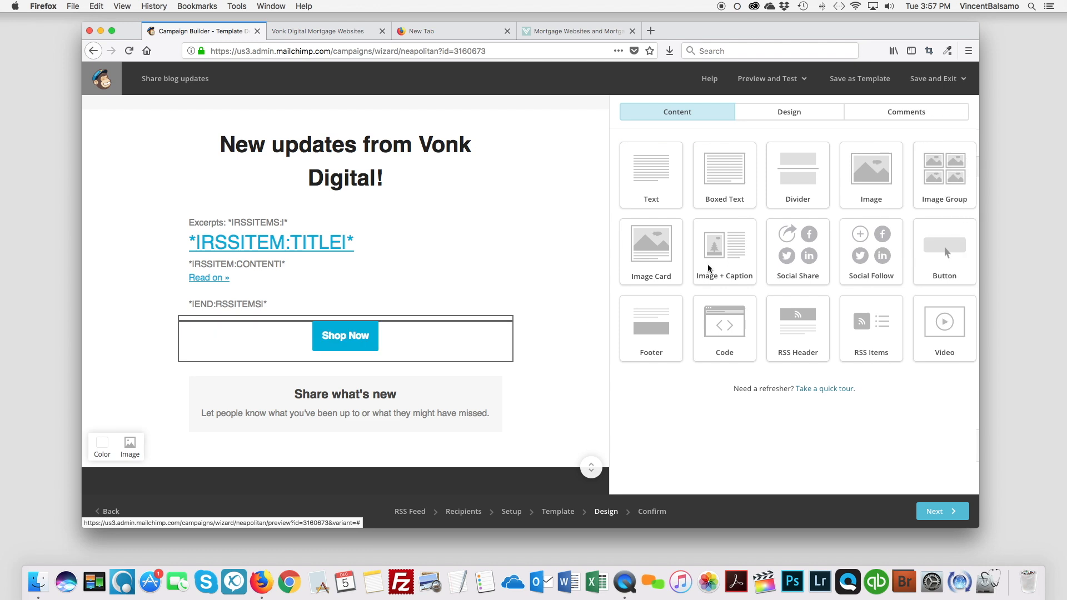
triple_click(686, 189)
text(V)
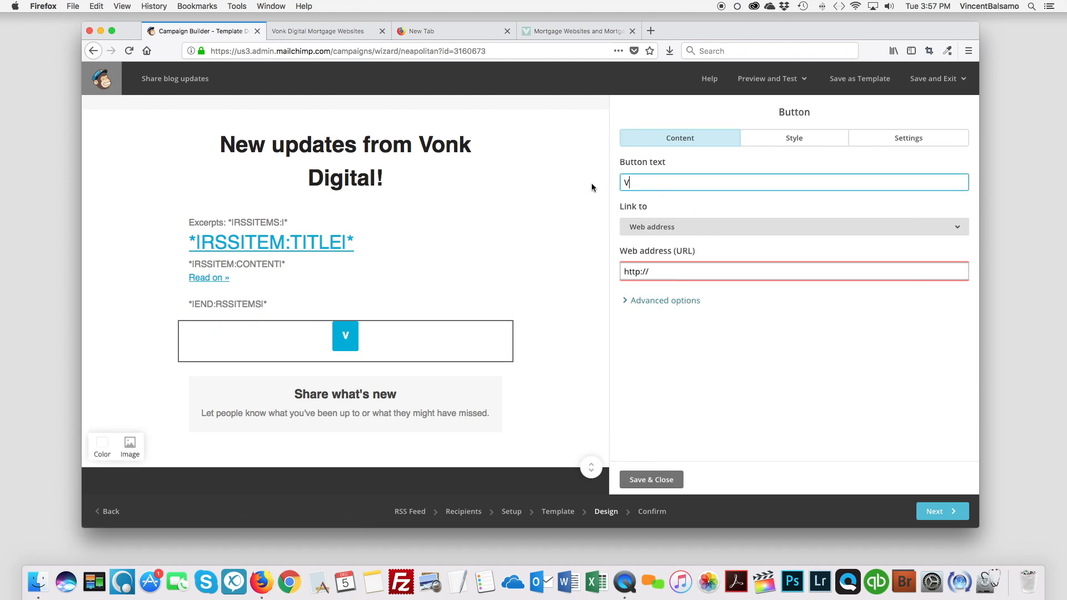
text(iew Website)
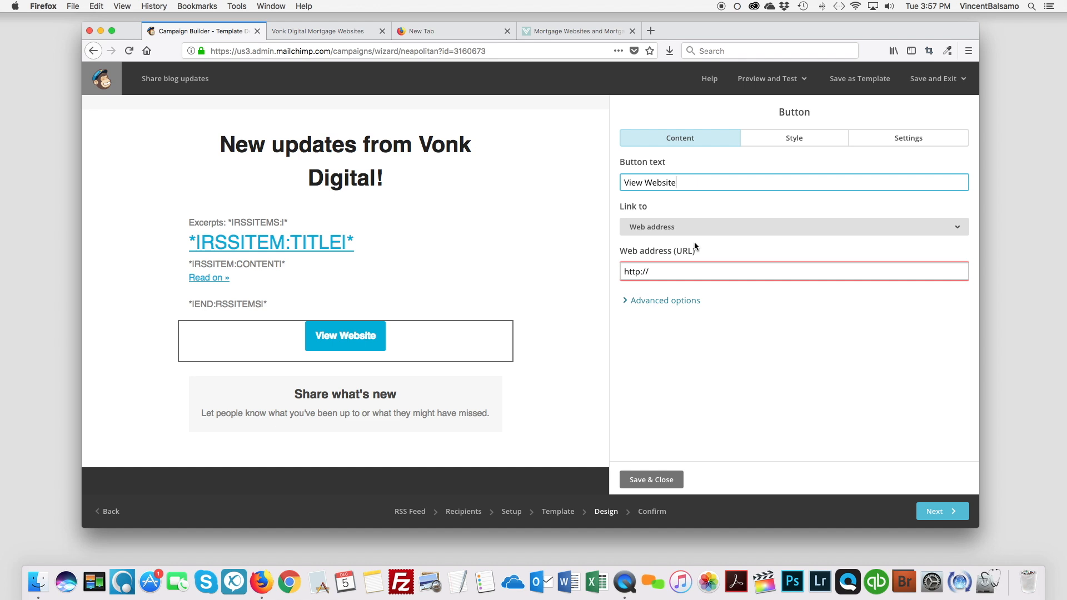
Check the button's link type options, keep Web address, and continue to the campaign confirmation.
click(669, 233)
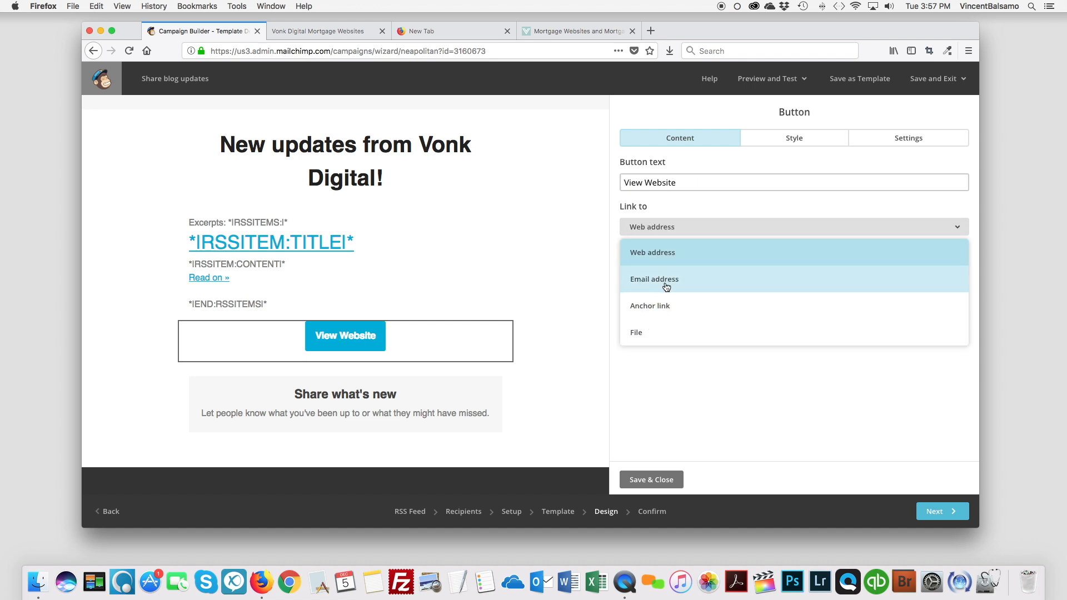
click(699, 205)
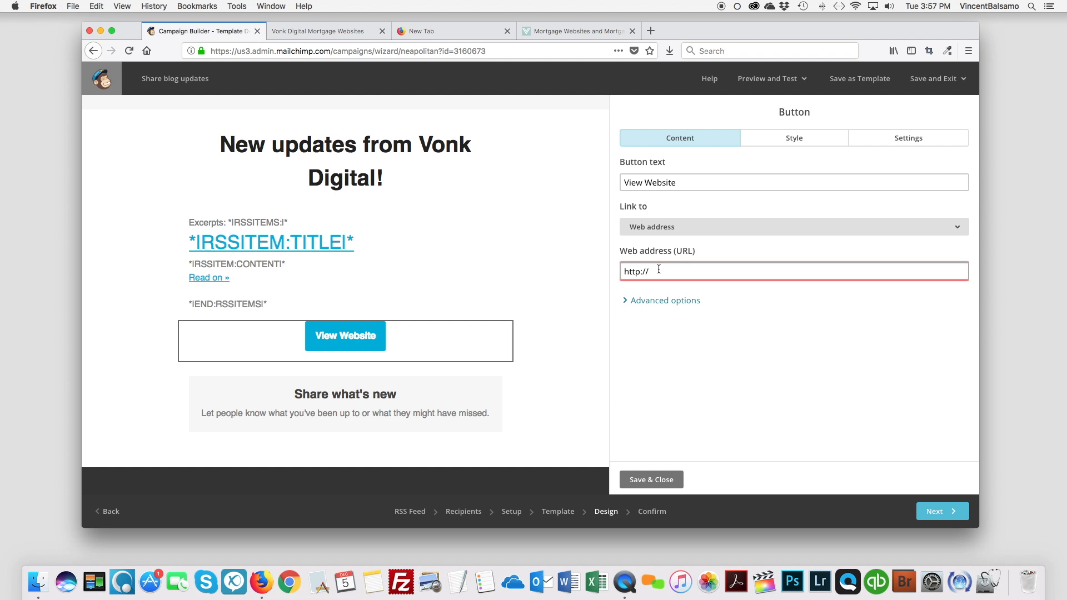
click(686, 270)
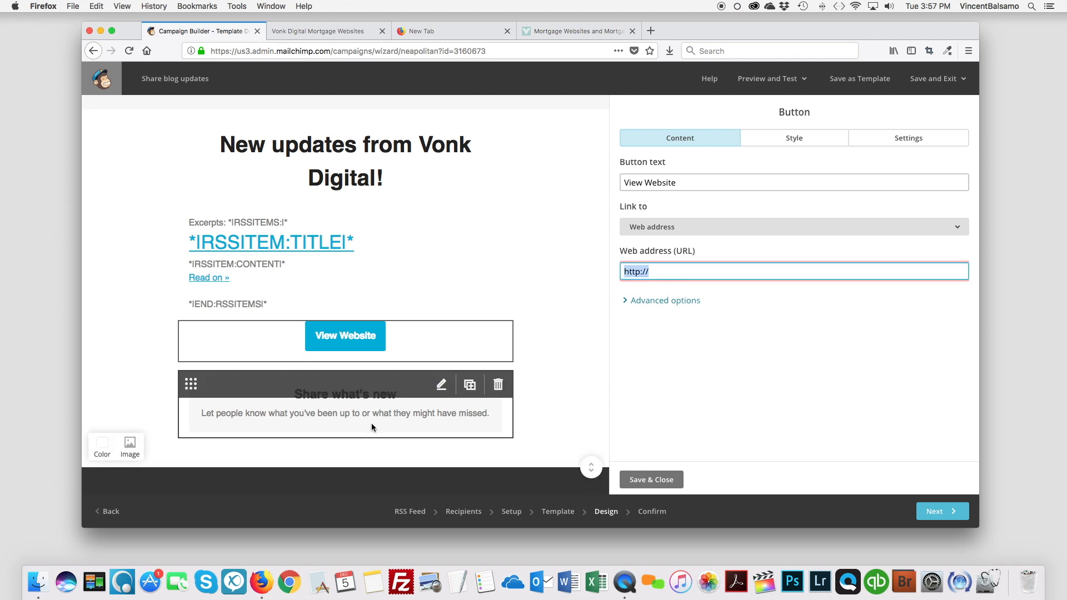
click(945, 512)
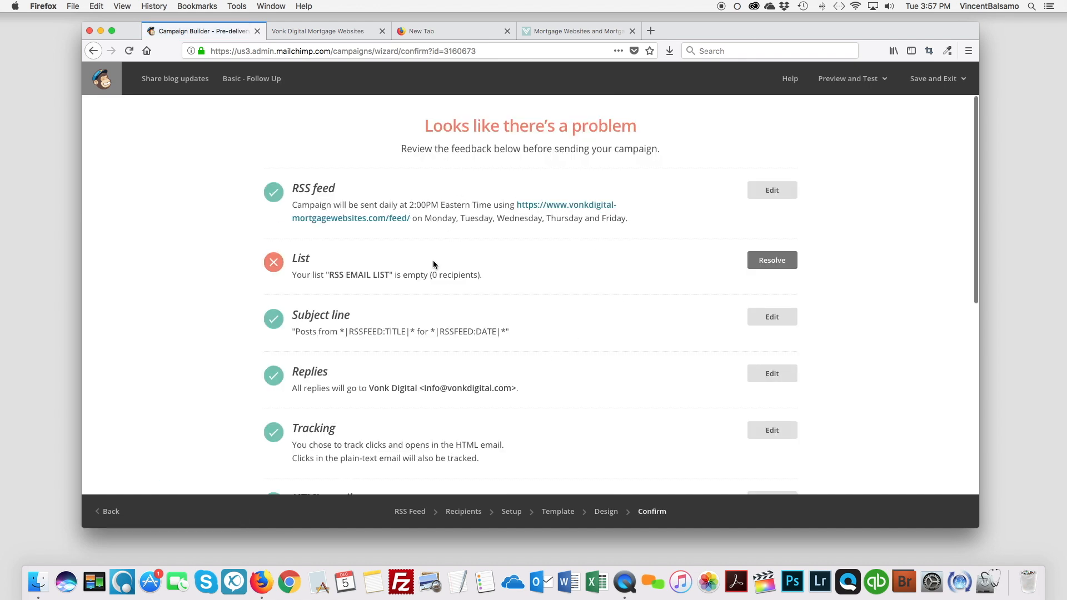
Review the campaign's pre-delivery checklist, examining the entries flagged as problems, including List and Default text content.
triple_click(679, 124)
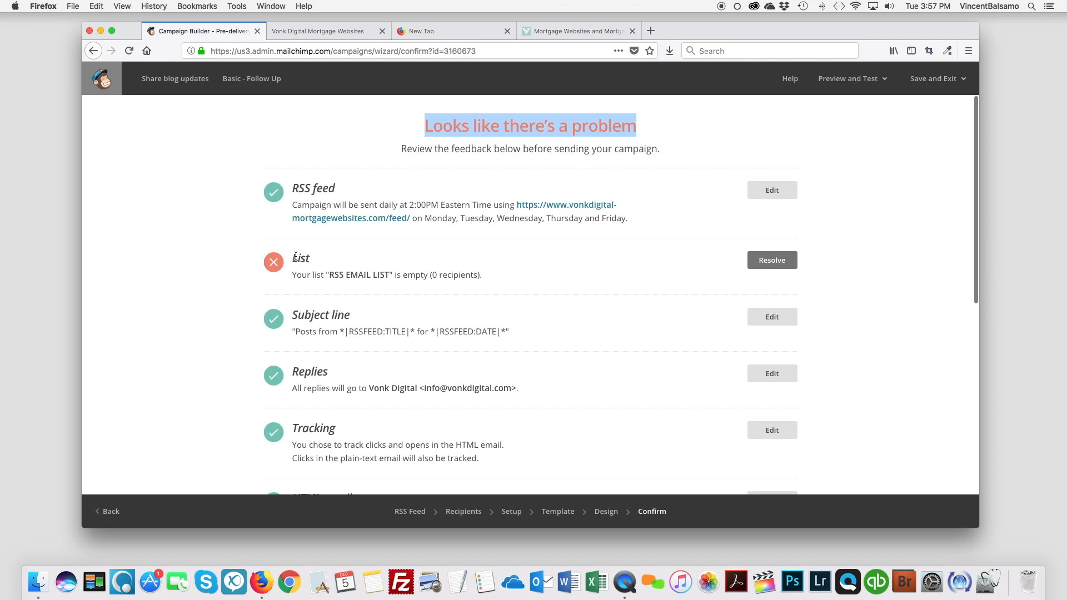
drag(429, 285, 499, 281)
scroll(532, 284, down, 5)
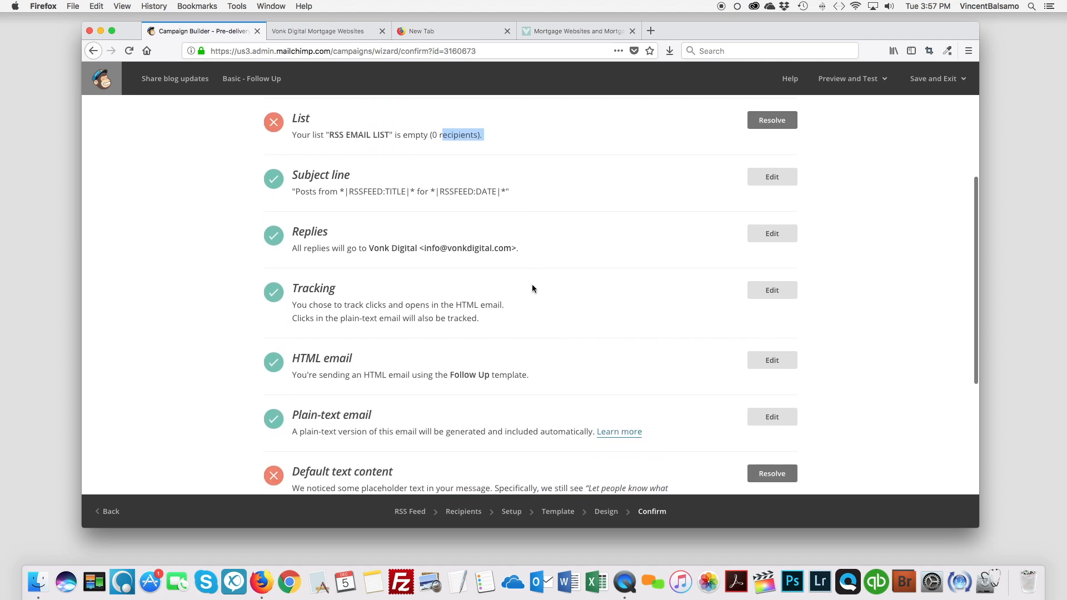
scroll(532, 284, up, 3)
scroll(532, 285, down, 3)
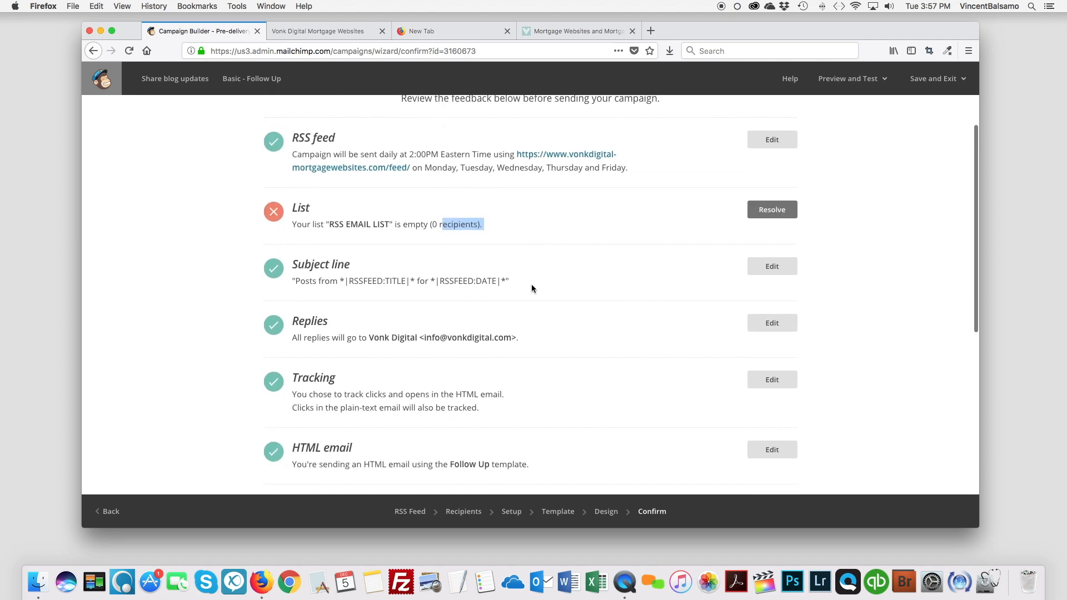
scroll(532, 287, down, 2)
drag(293, 285, 339, 311)
click(462, 310)
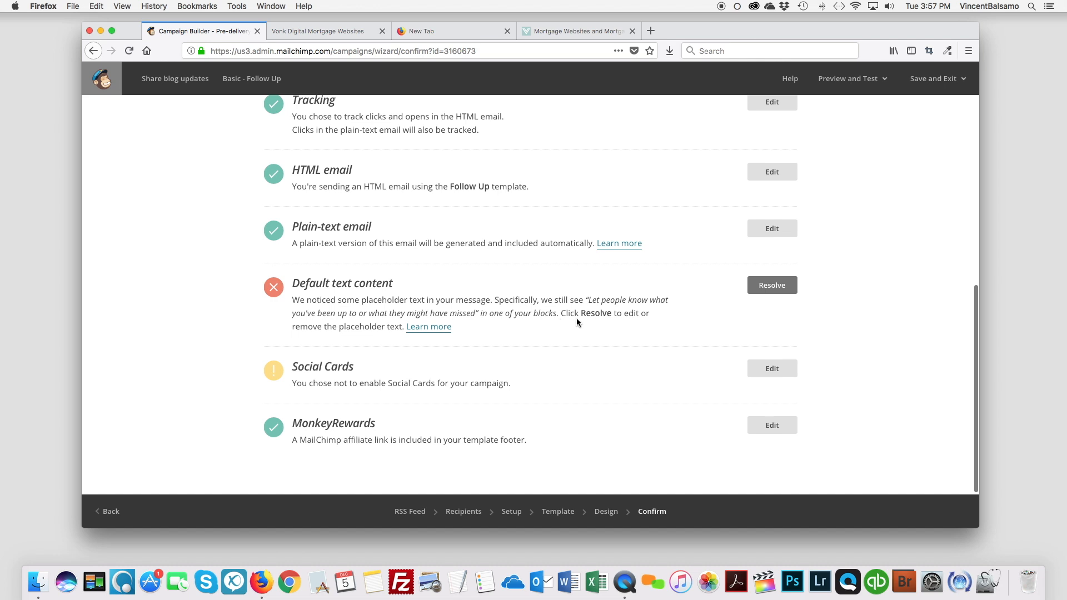
Resolve the Default text content issue by deleting the "Share what's new" placeholder block beneath the View Website button.
click(750, 290)
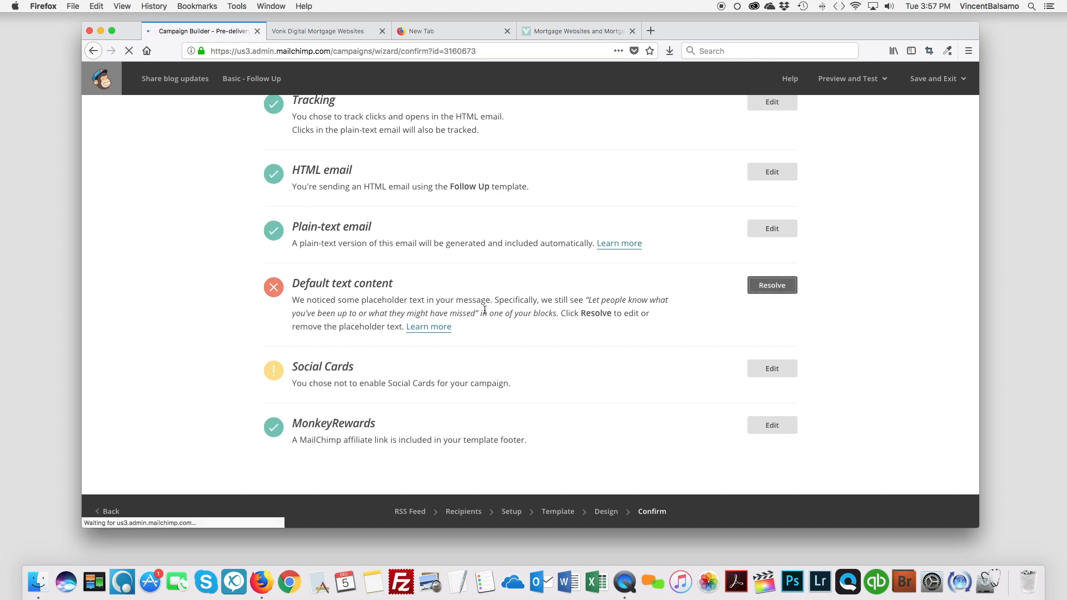
scroll(418, 309, up, 1)
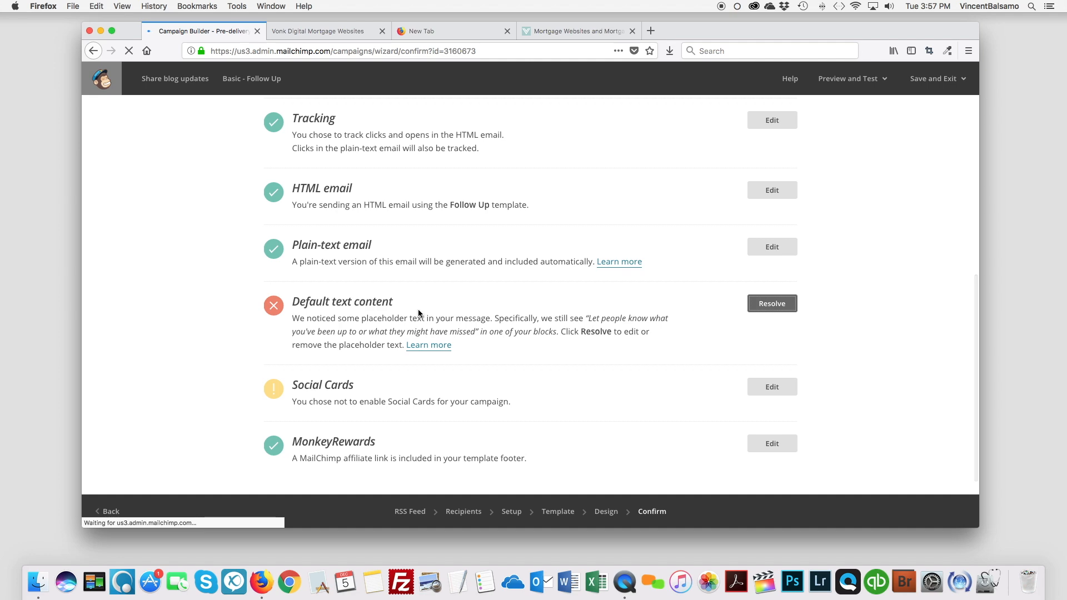
scroll(418, 309, up, 5)
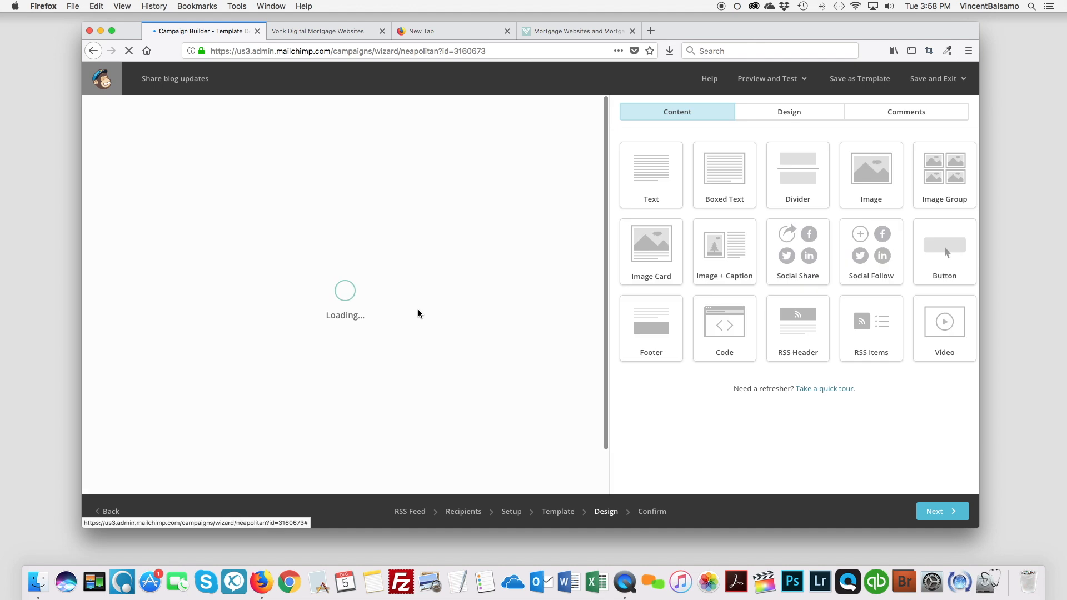
scroll(339, 307, down, 5)
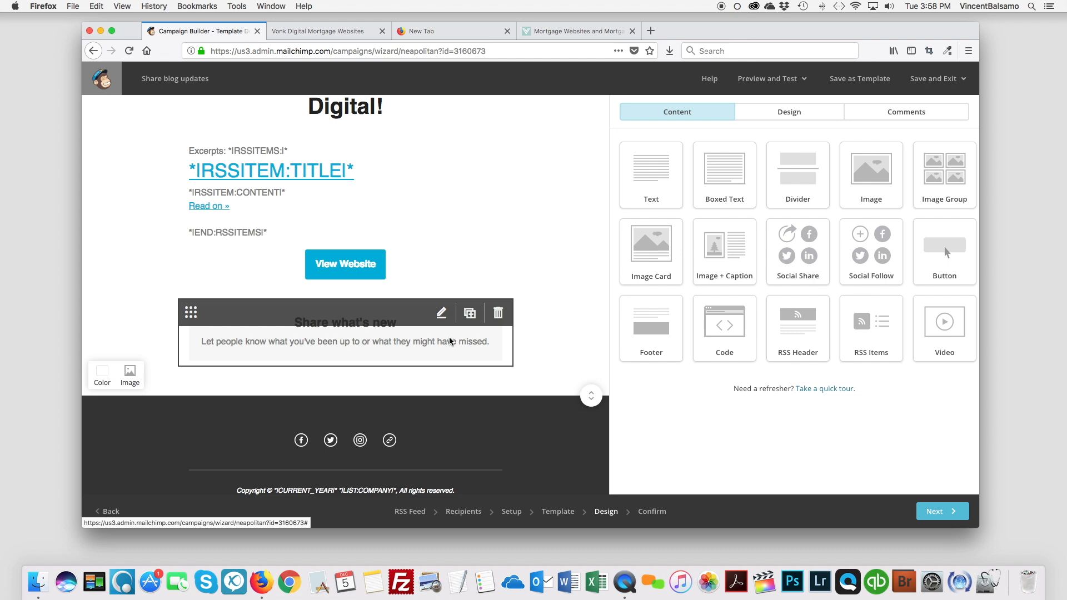
click(498, 314)
click(410, 343)
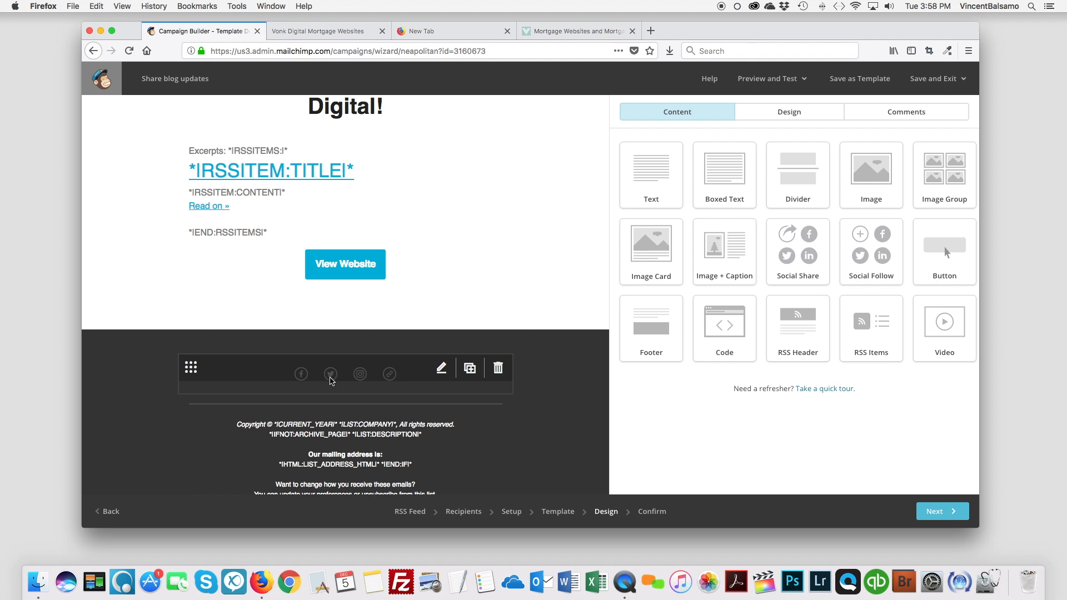
Open the footer's Social Follow block for editing, review its service links, and add an Email service.
click(441, 368)
scroll(733, 333, down, 2)
scroll(740, 338, up, 1)
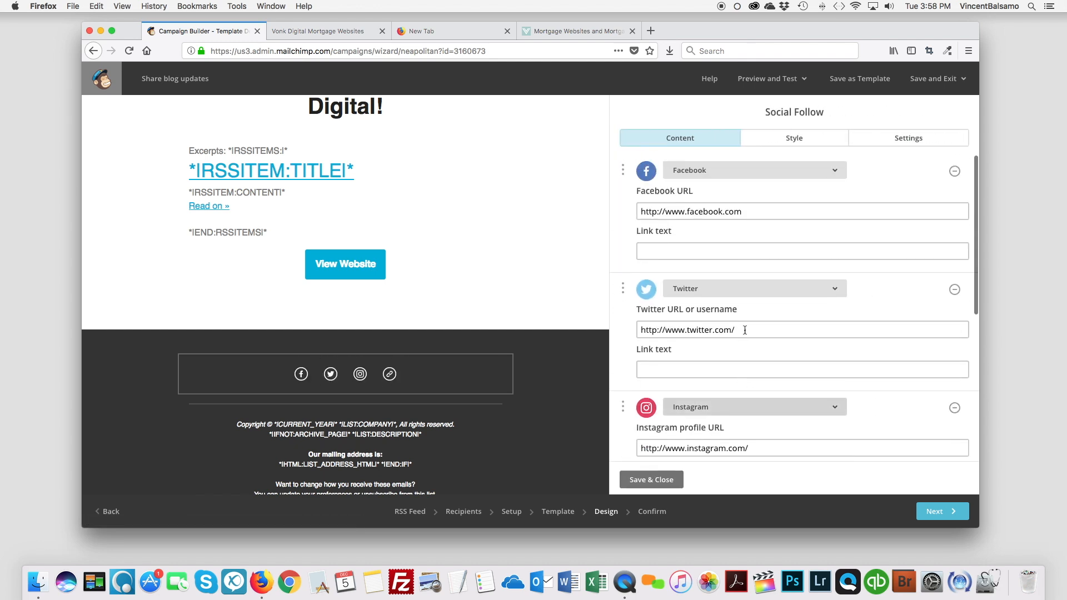
triple_click(812, 211)
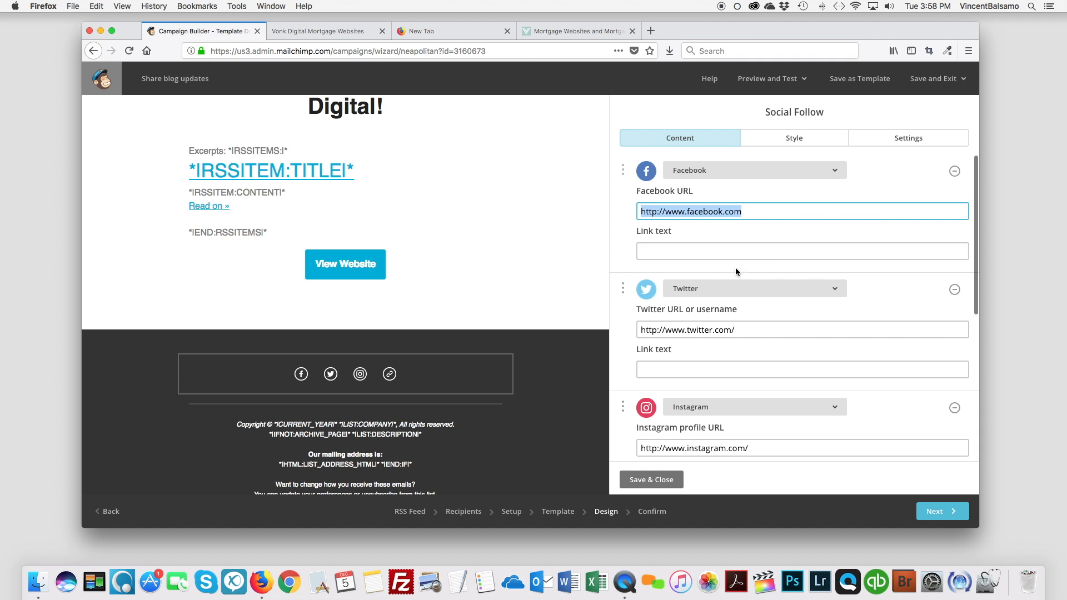
scroll(736, 268, down, 5)
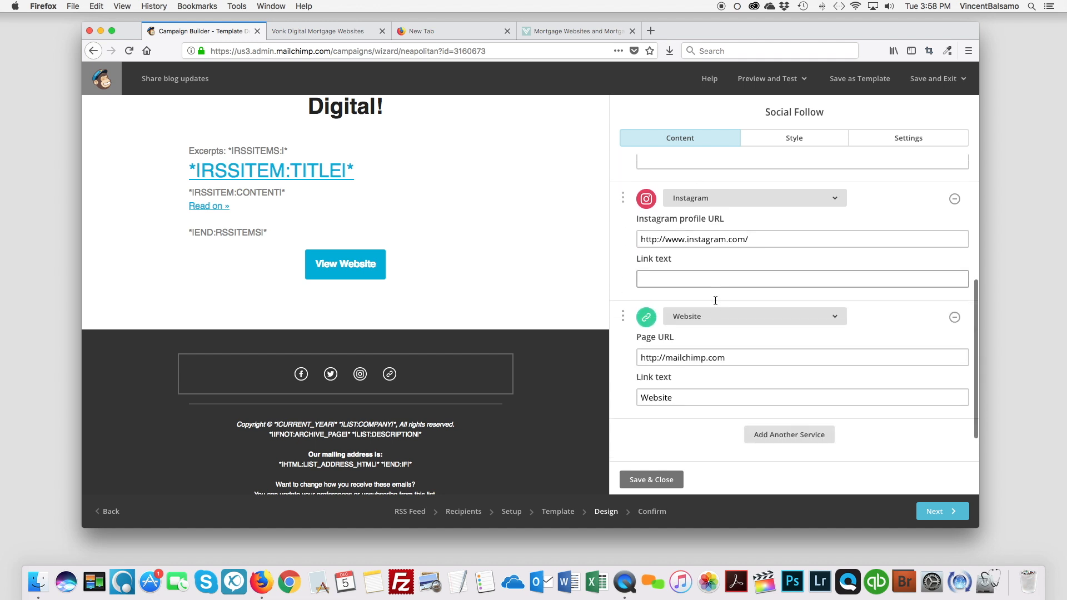
scroll(715, 300, down, 1)
click(787, 398)
scroll(782, 388, down, 3)
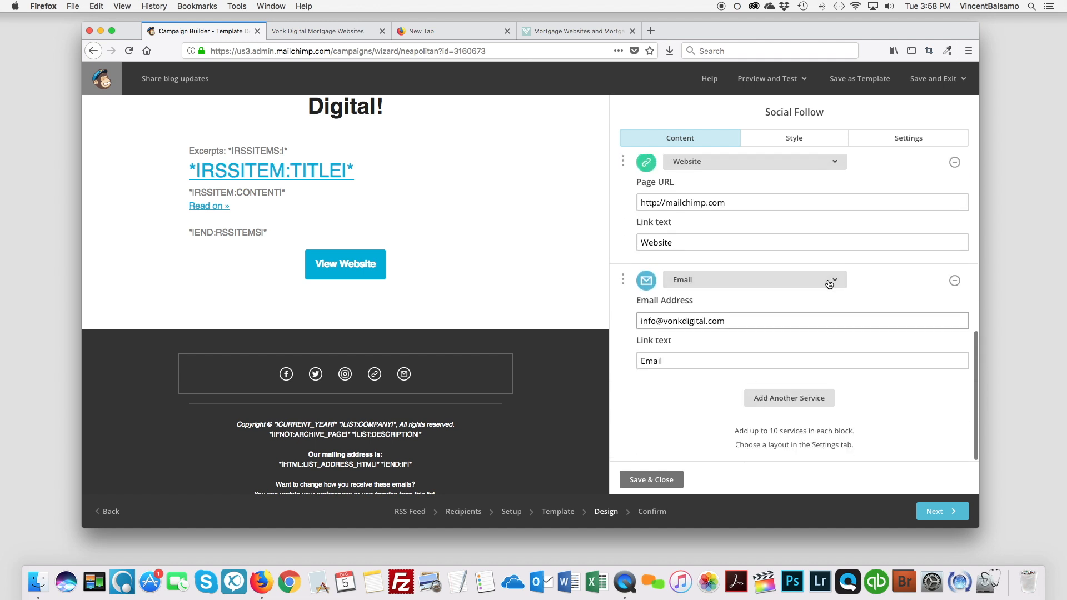
Check the other service options, keep Email for the new entry, save the Social Follow block and continue to the campaign confirmation.
click(829, 281)
scroll(690, 345, down, 8)
scroll(755, 384, up, 5)
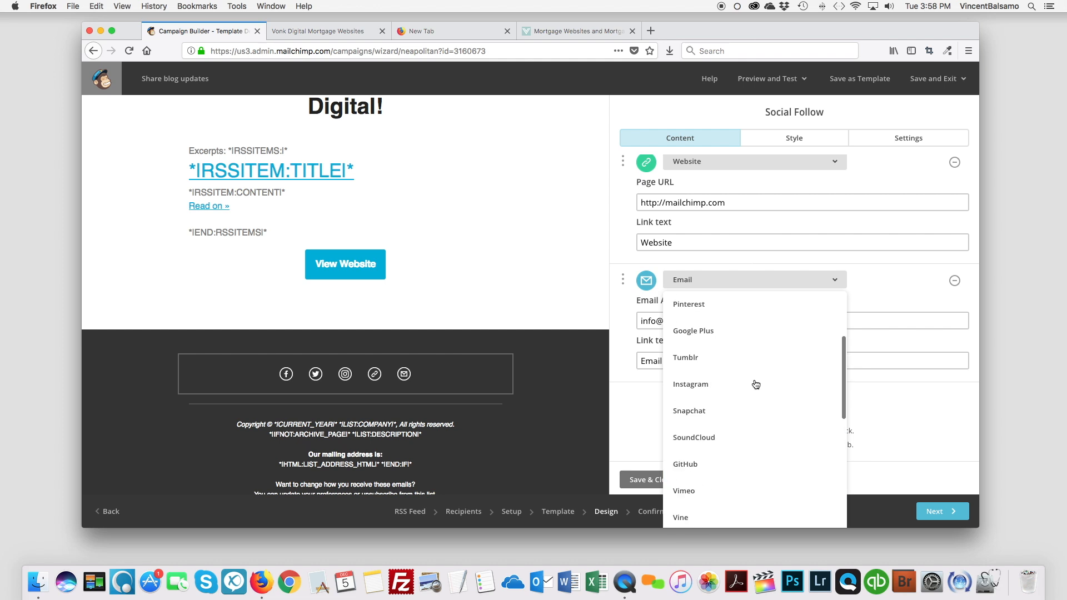
scroll(755, 384, up, 3)
click(831, 285)
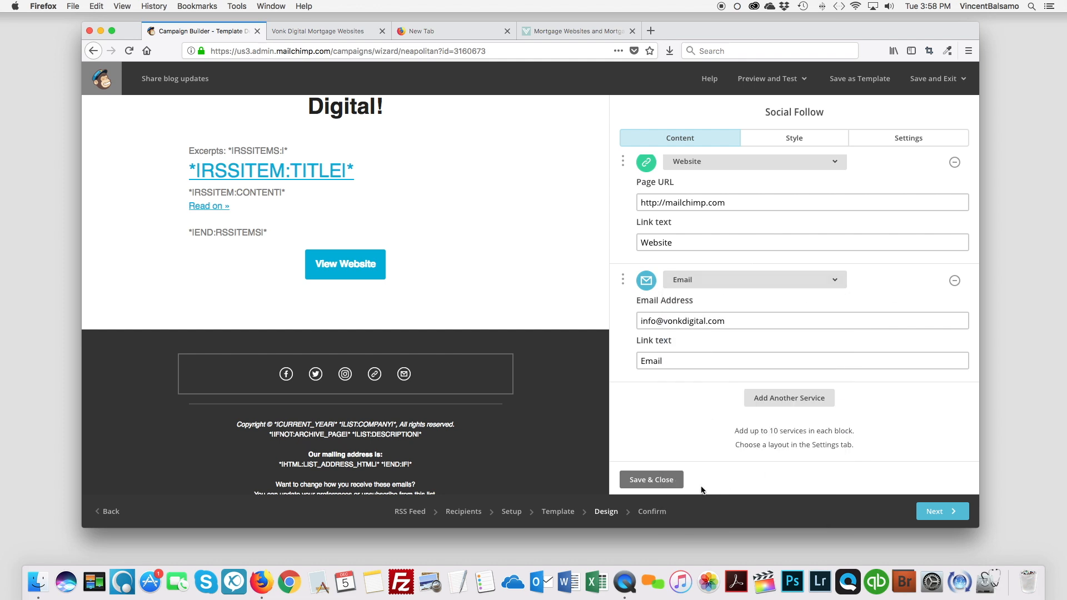
click(664, 482)
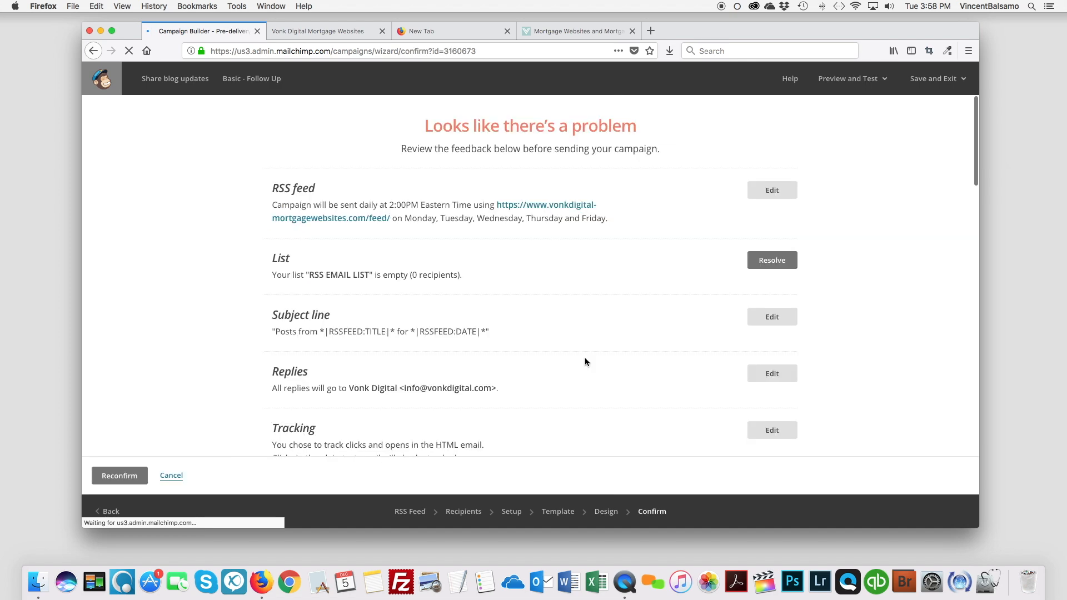
Recheck the campaign checklist and view the email in preview mode with the RSS post content filled in.
scroll(582, 362, down, 5)
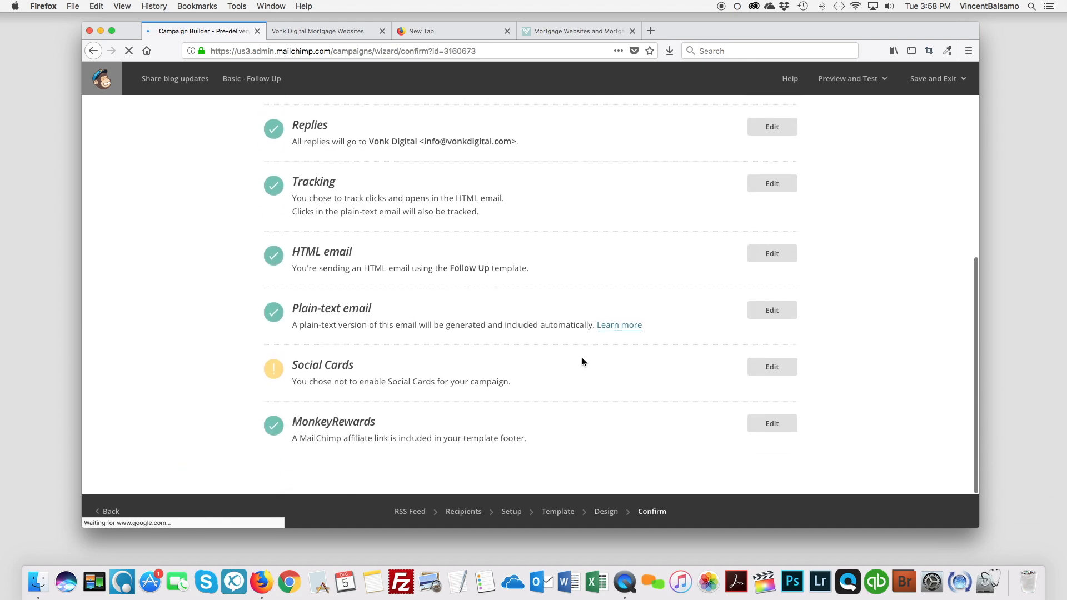
scroll(582, 362, up, 5)
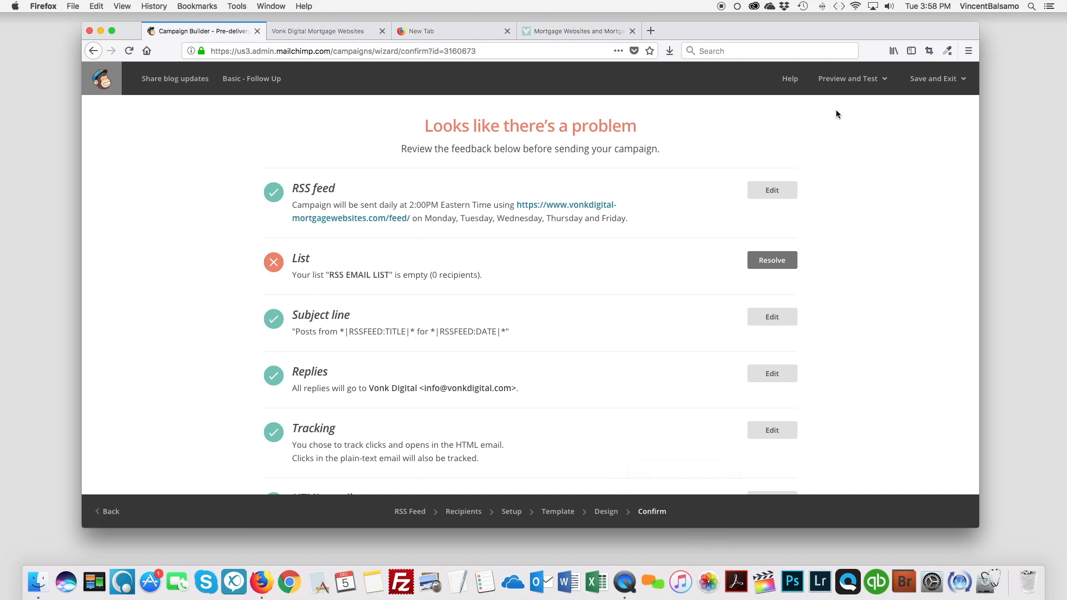
click(867, 82)
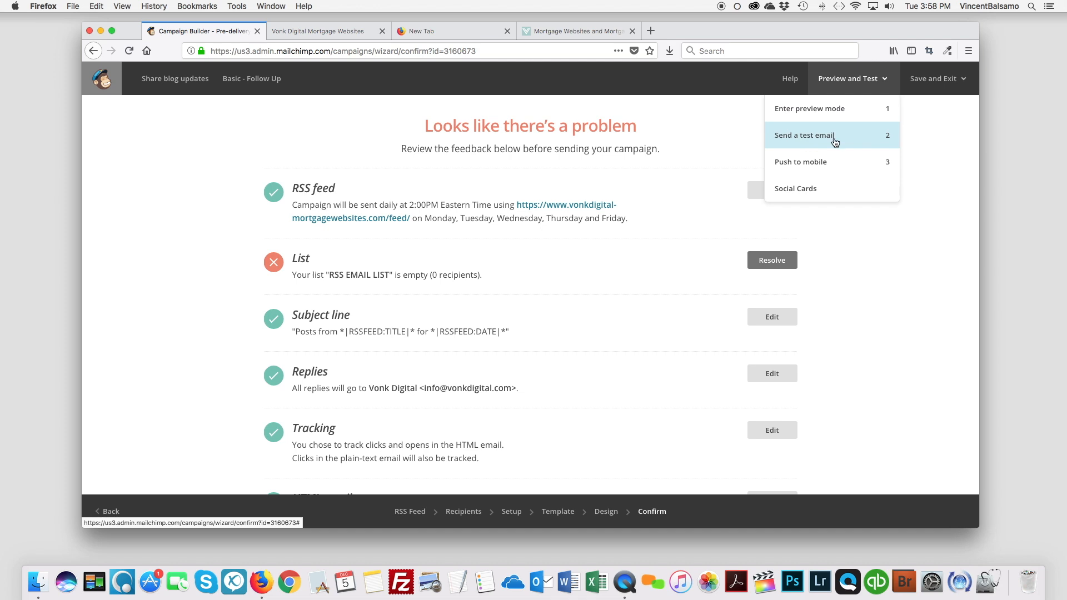
click(817, 109)
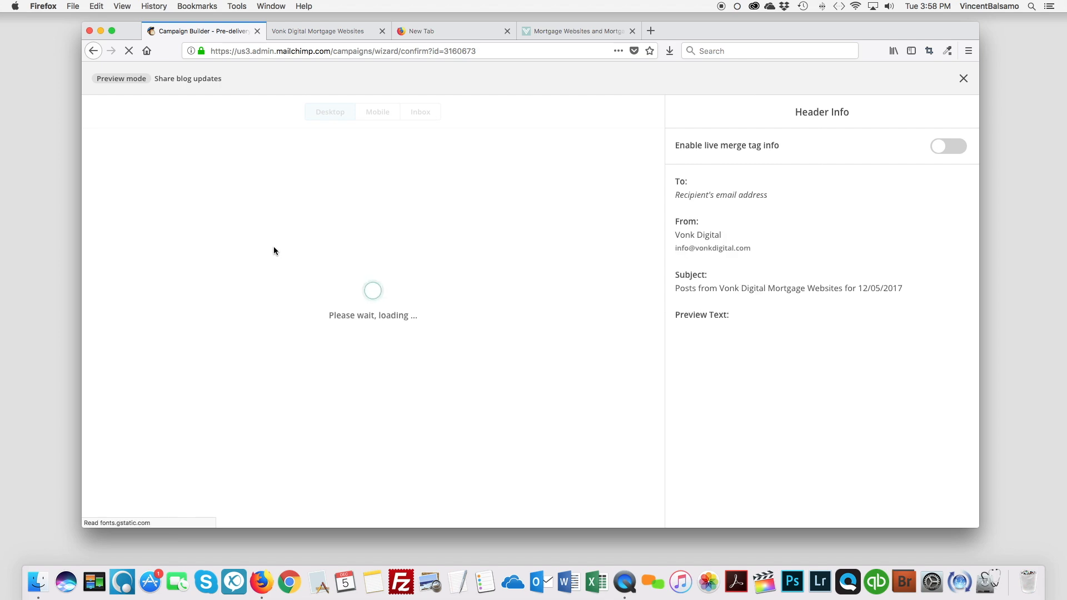
scroll(273, 251, down, 3)
scroll(273, 251, down, 2)
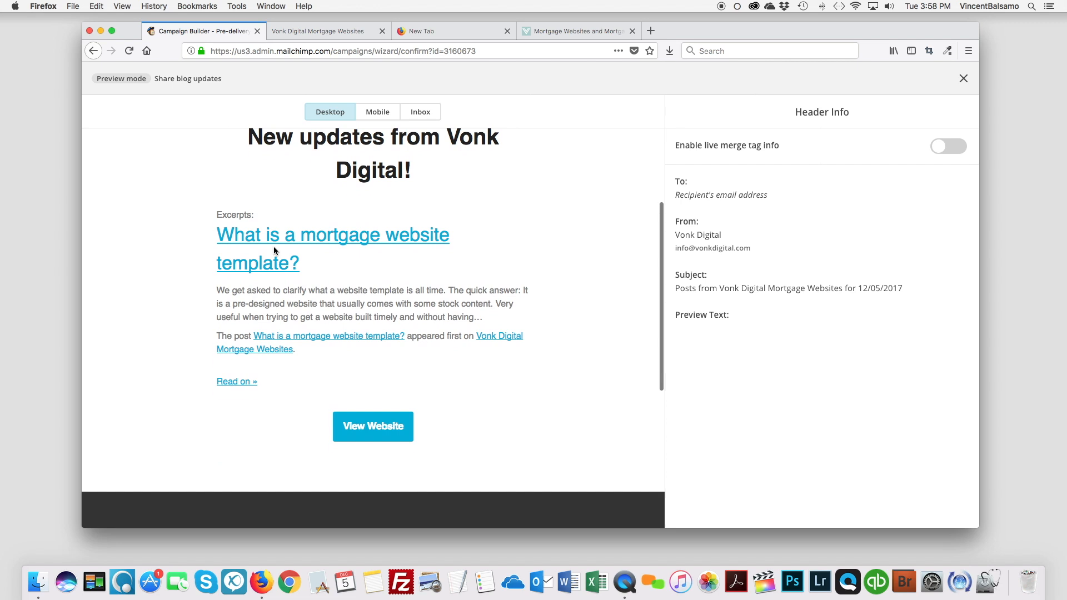
scroll(274, 251, up, 2)
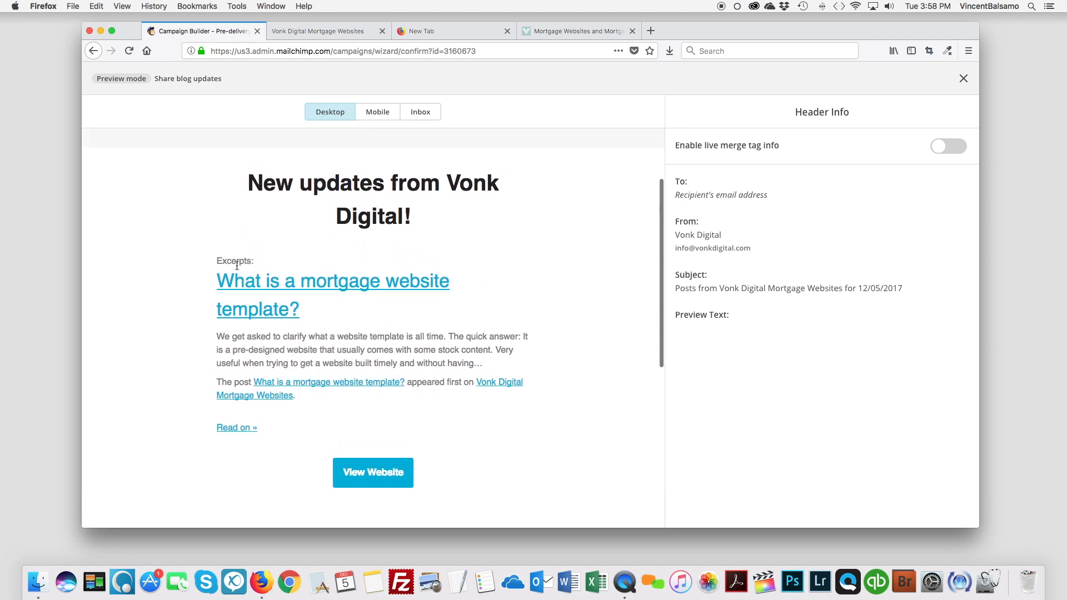
Compare the latest post on the Vonk Digital website's blog with the post title and excerpt in the email preview.
click(588, 30)
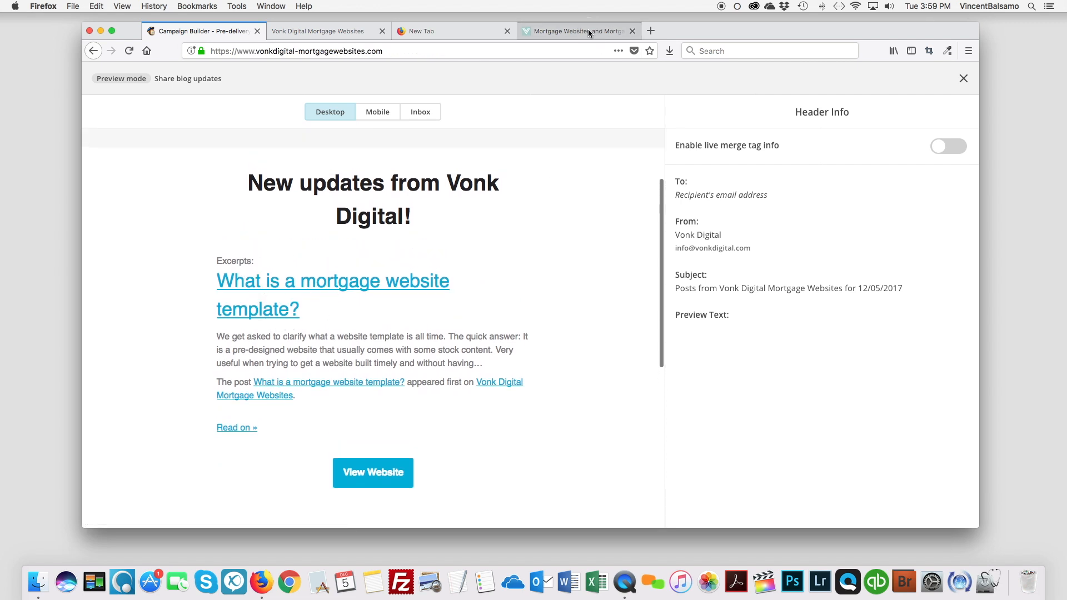
click(832, 83)
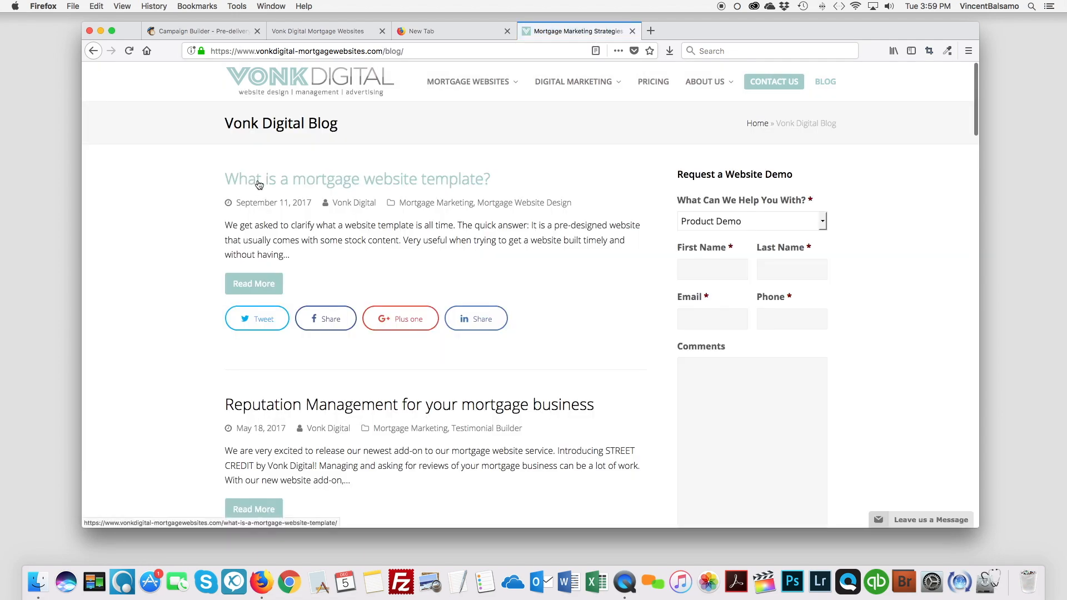
click(215, 30)
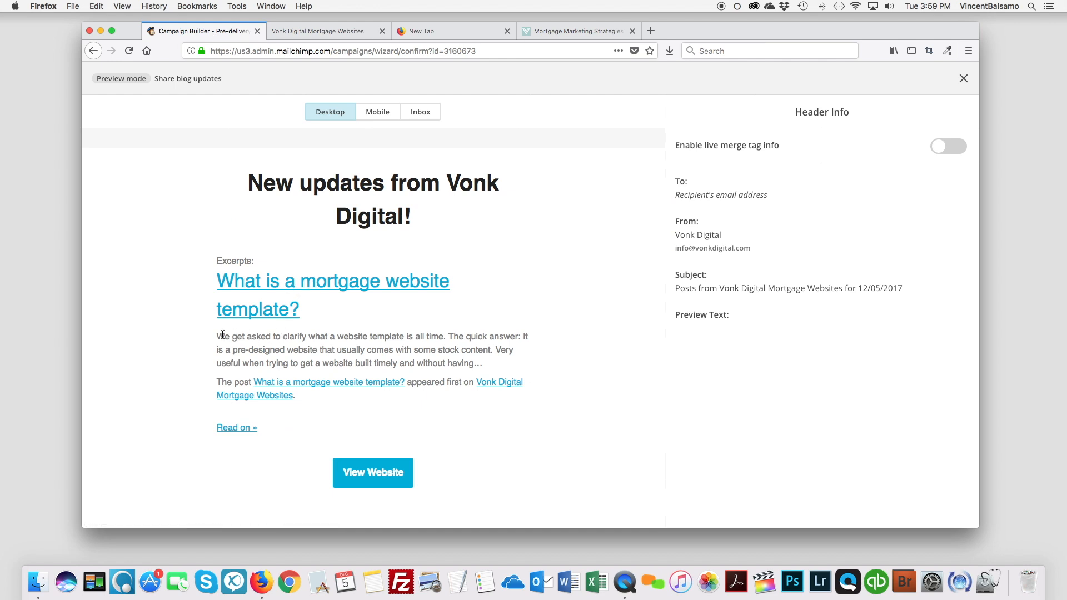
drag(225, 337, 477, 362)
Examine the whole desktop email preview, from the logo and headline down to the social icons and footer.
scroll(477, 362, down, 2)
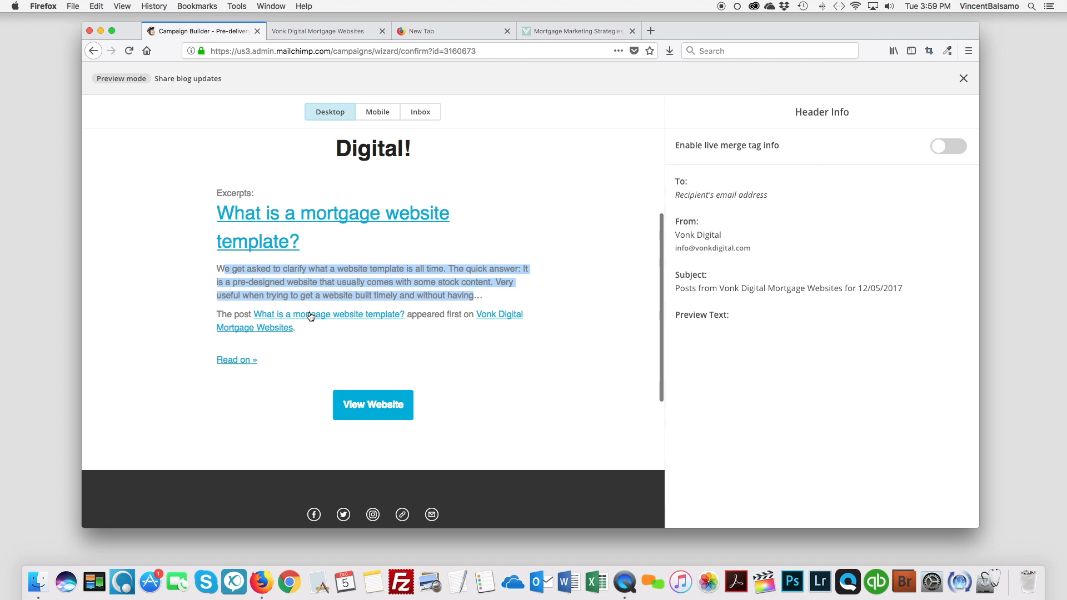
scroll(408, 326, up, 5)
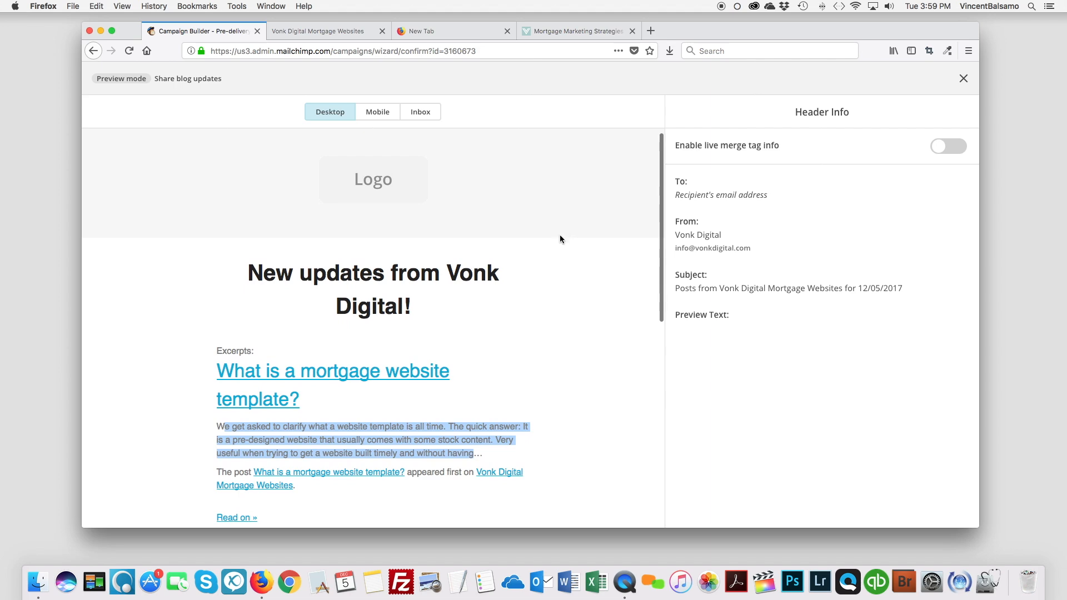
scroll(548, 268, down, 3)
scroll(538, 301, down, 2)
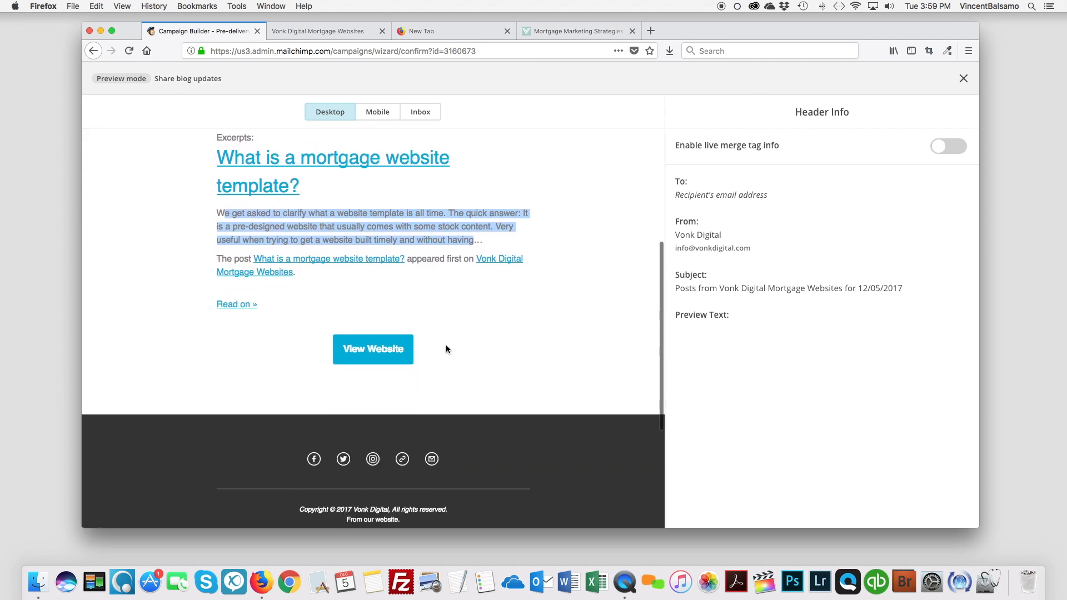
scroll(455, 351, down, 5)
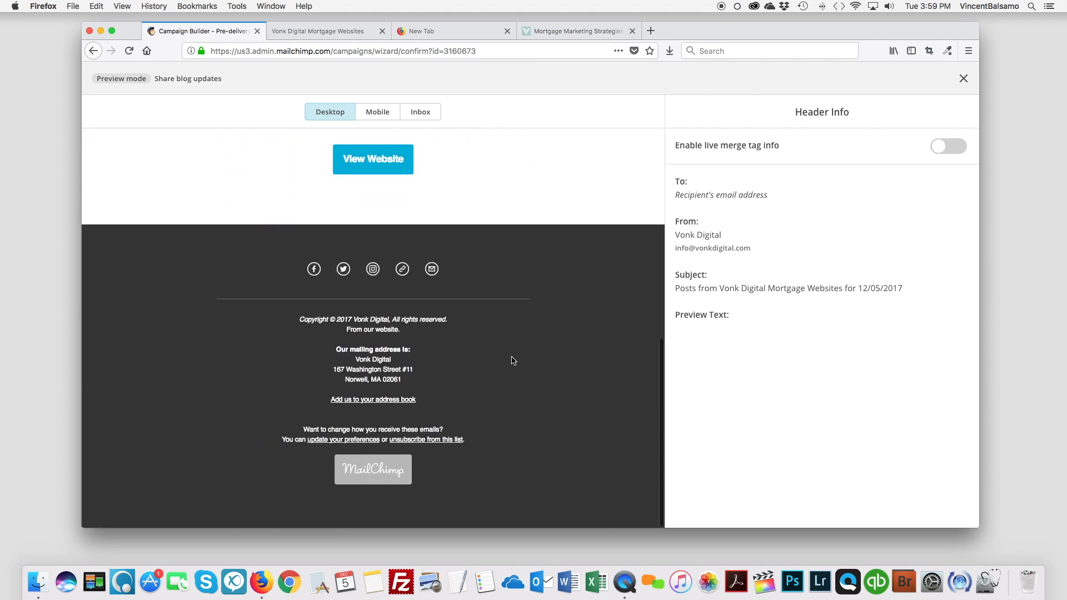
scroll(512, 360, up, 15)
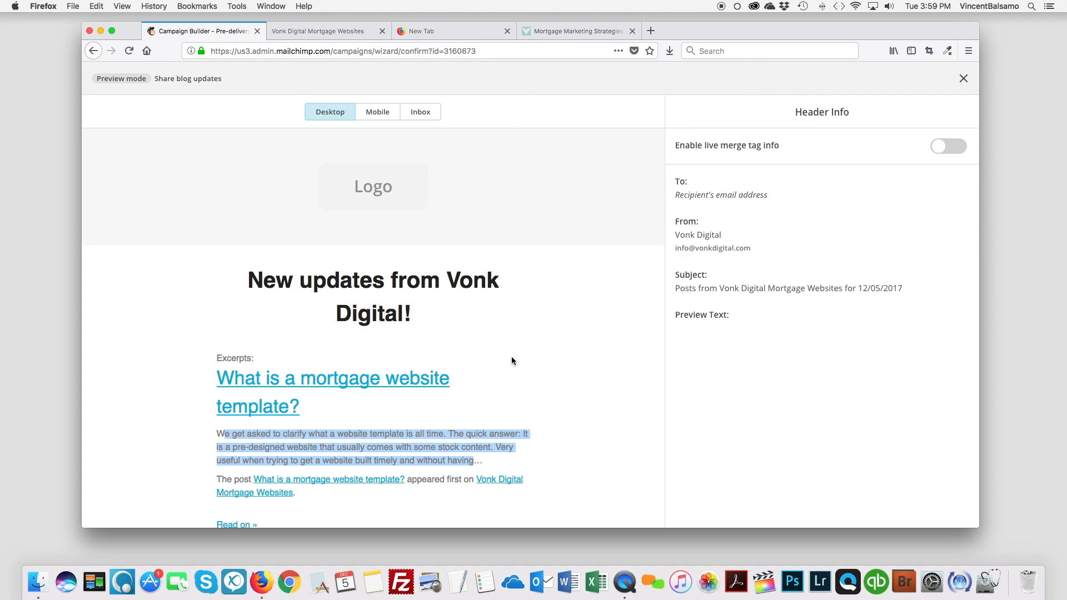
scroll(512, 361, down, 8)
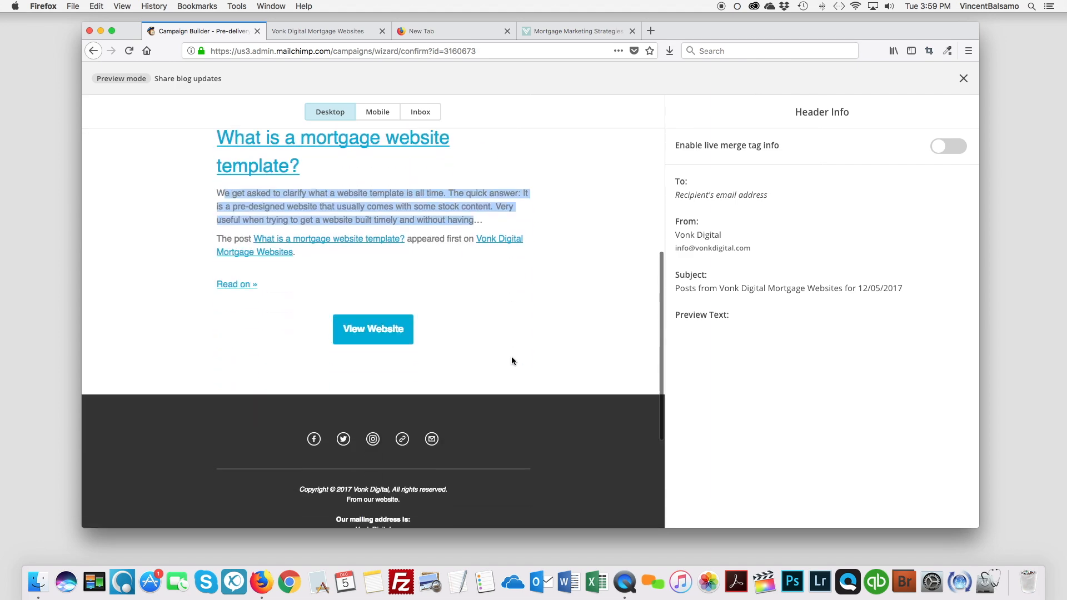
scroll(512, 360, down, 5)
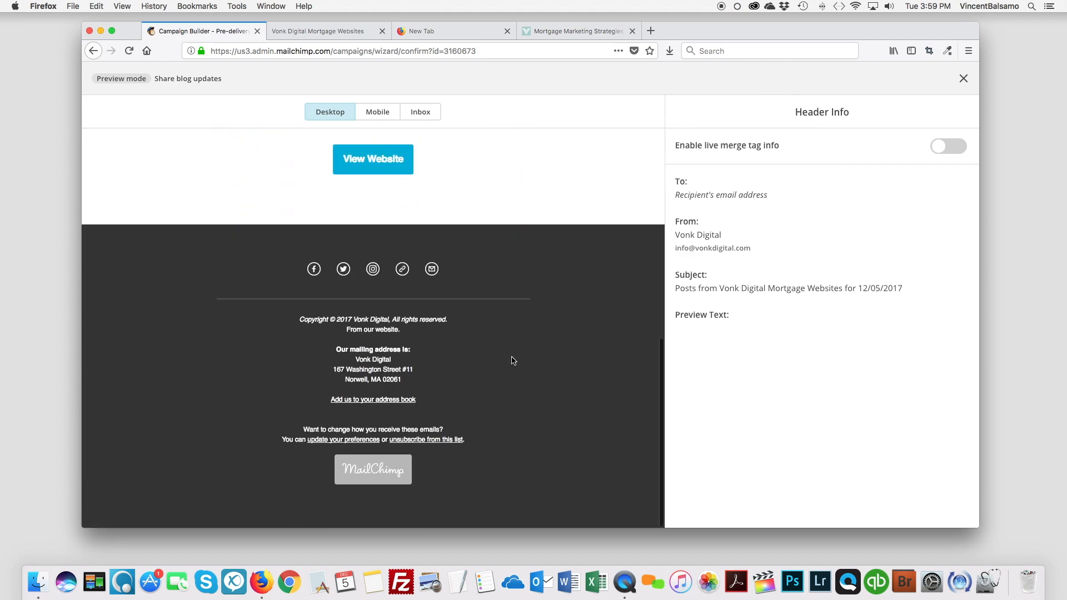
scroll(512, 360, up, 15)
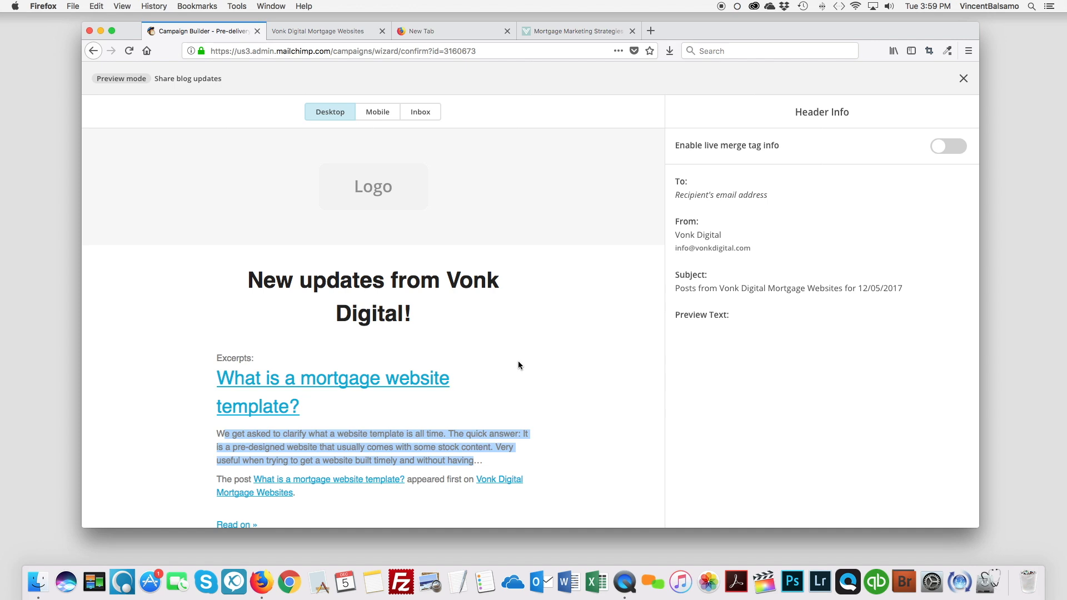
mouse_move(701, 30)
mouse_down()
mouse_move(695, 21)
mouse_move(698, 41)
mouse_up()
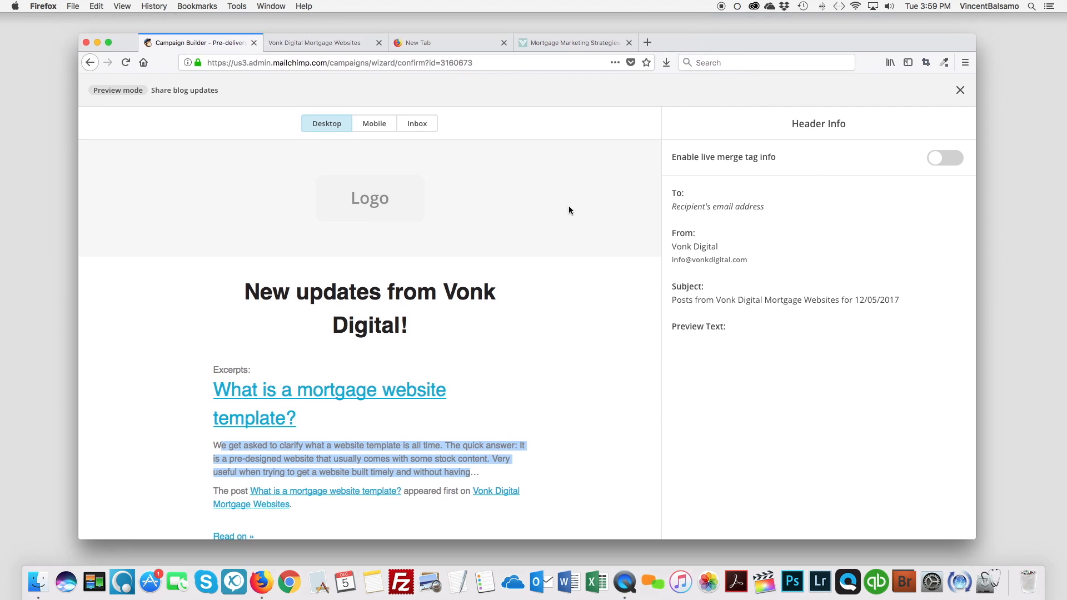